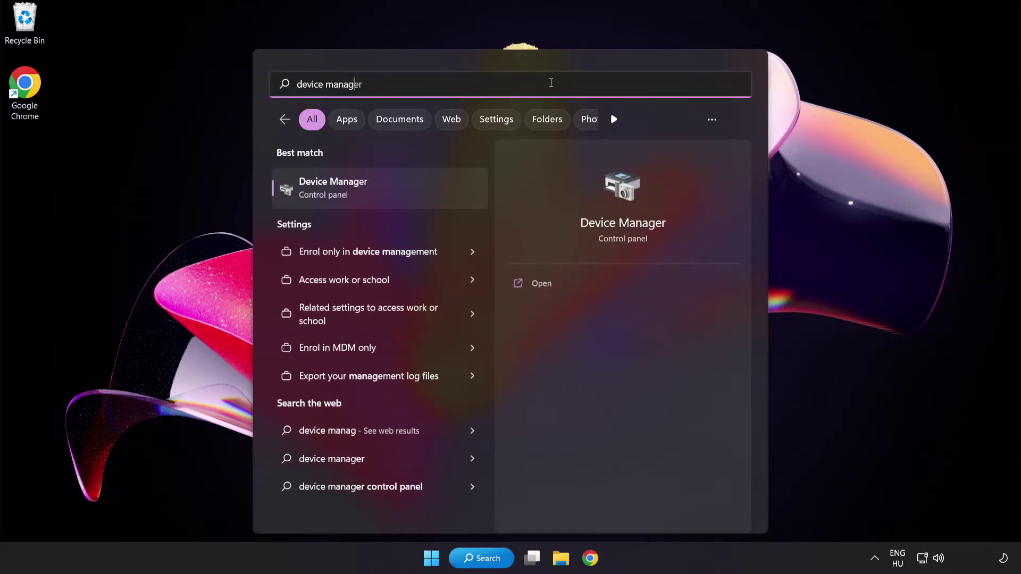
Step: Open Device Manager and expand the Display adapters category
type("er")
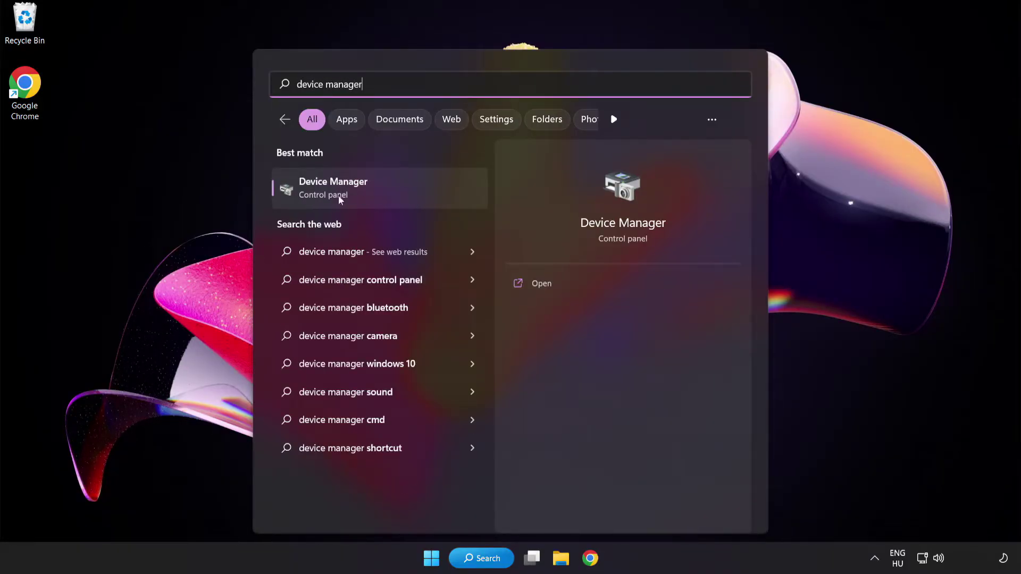
left_click(408, 192)
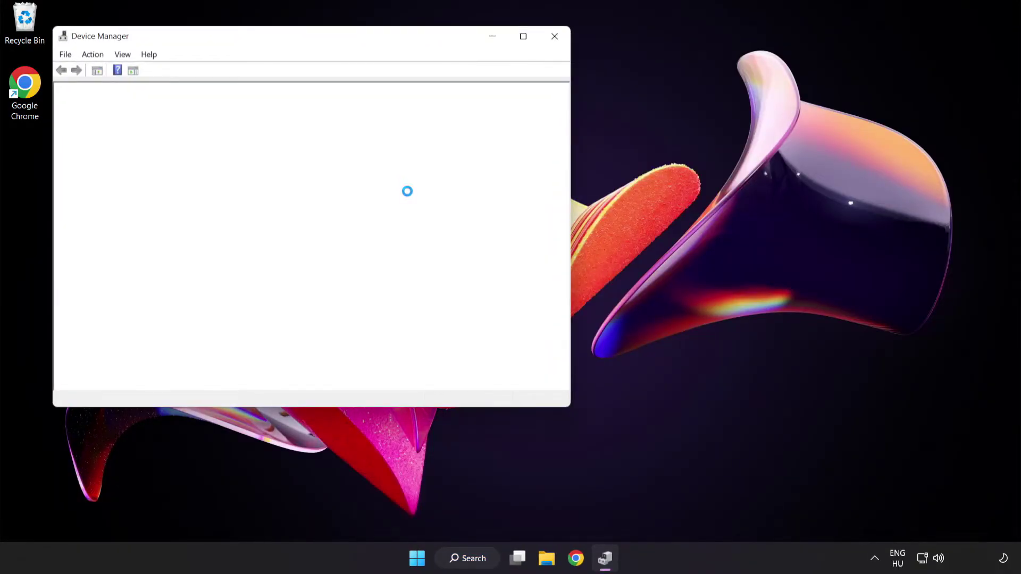
left_click_drag(329, 40, 500, 106)
left_click(294, 216)
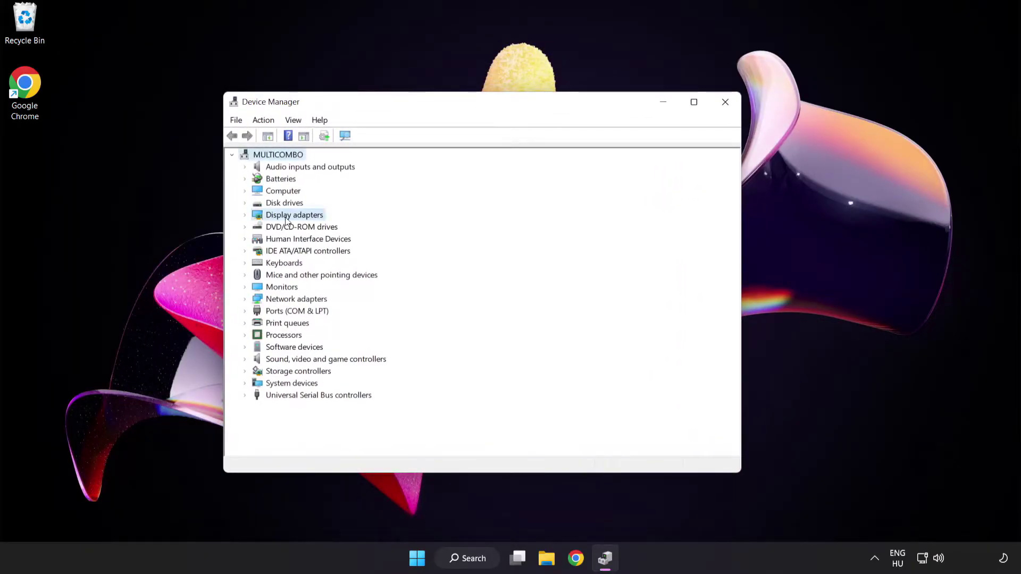
left_click(245, 215)
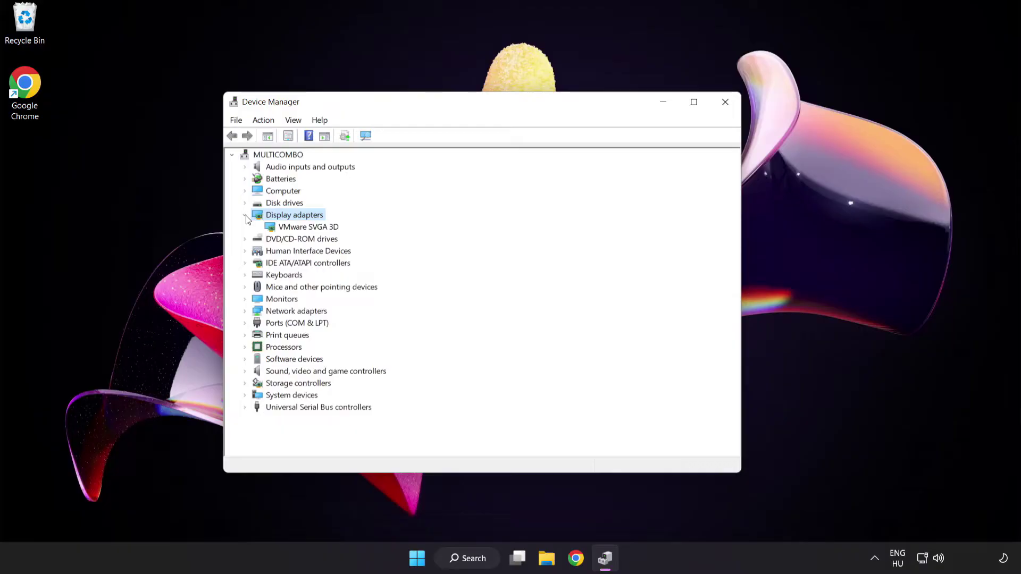
Step: Update the VMware SVGA 3D driver by searching automatically for drivers, and close Device Manager
left_click(285, 229)
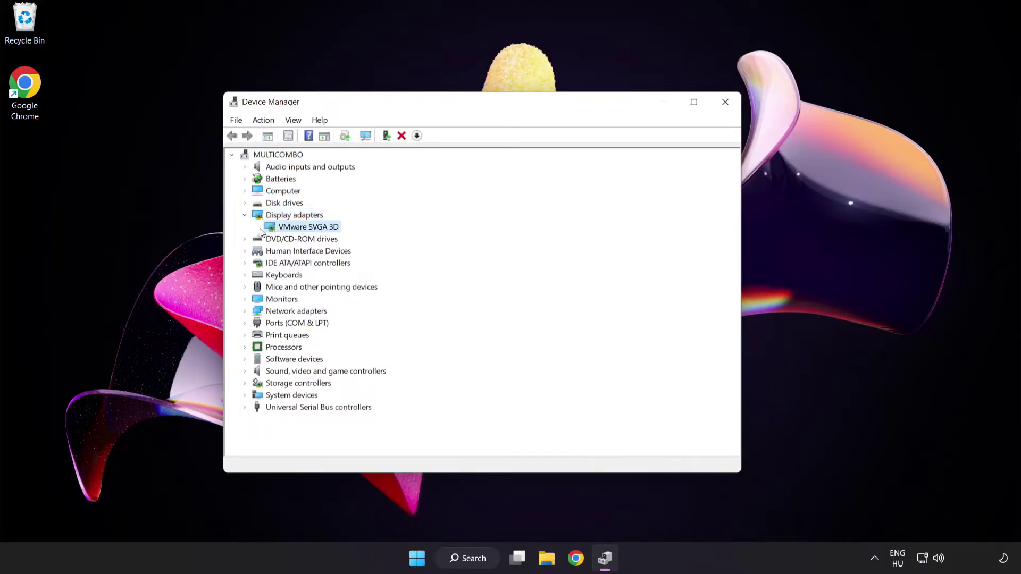
right_click(299, 227)
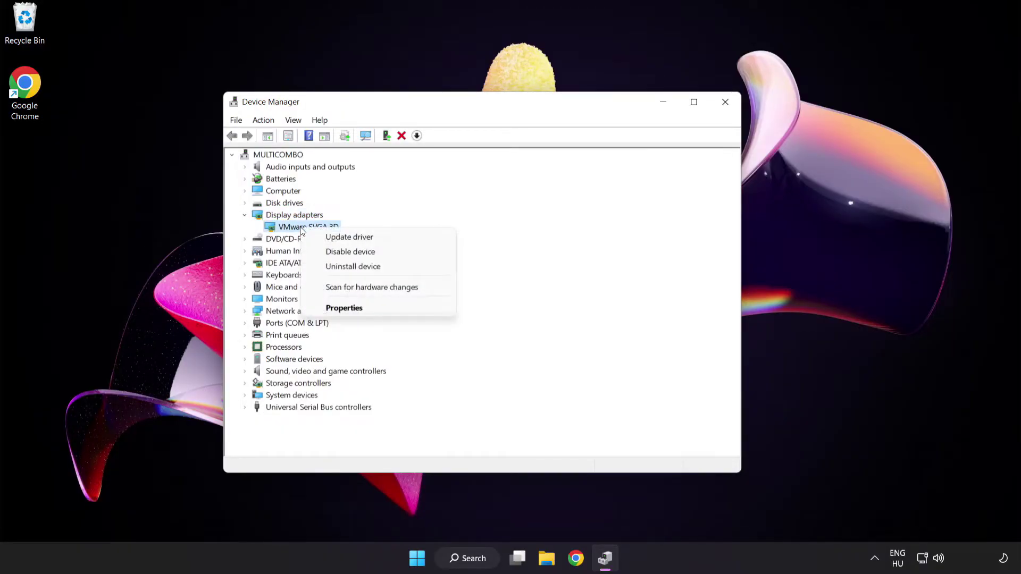
left_click(396, 238)
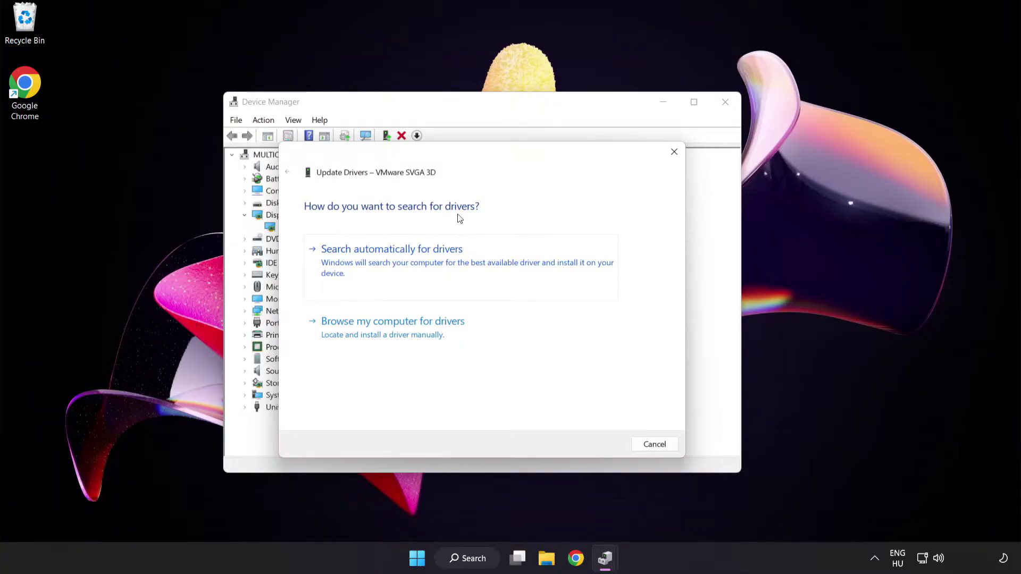
left_click(446, 264)
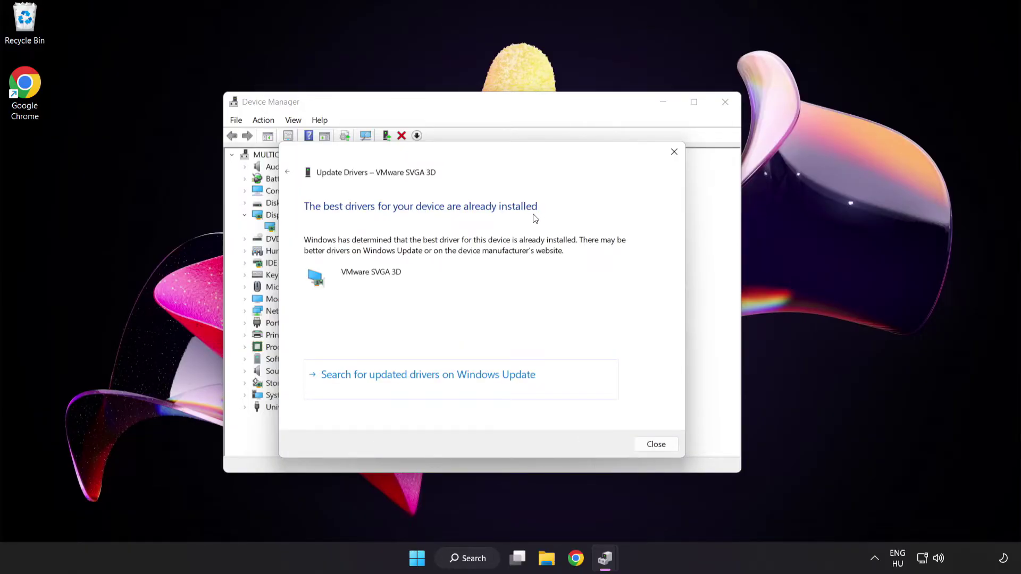
left_click(654, 448)
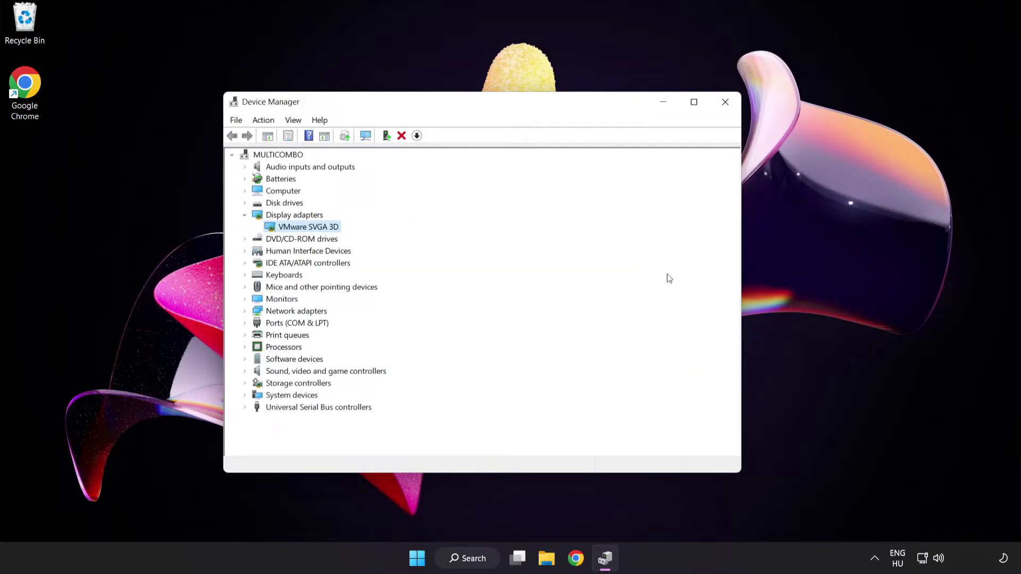
left_click(725, 105)
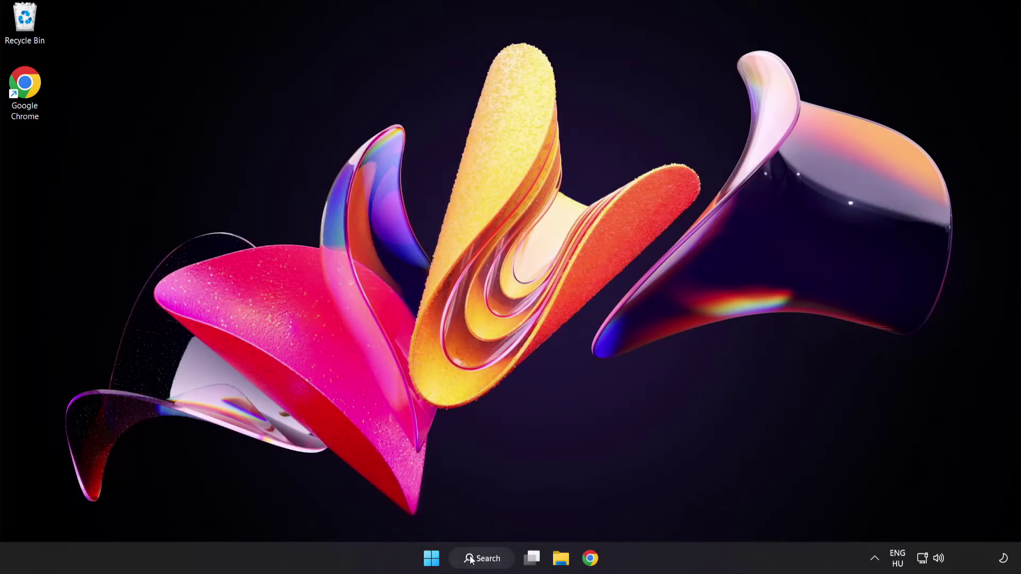
Step: Check for updates in the Windows Update settings, and close Settings
left_click(496, 564)
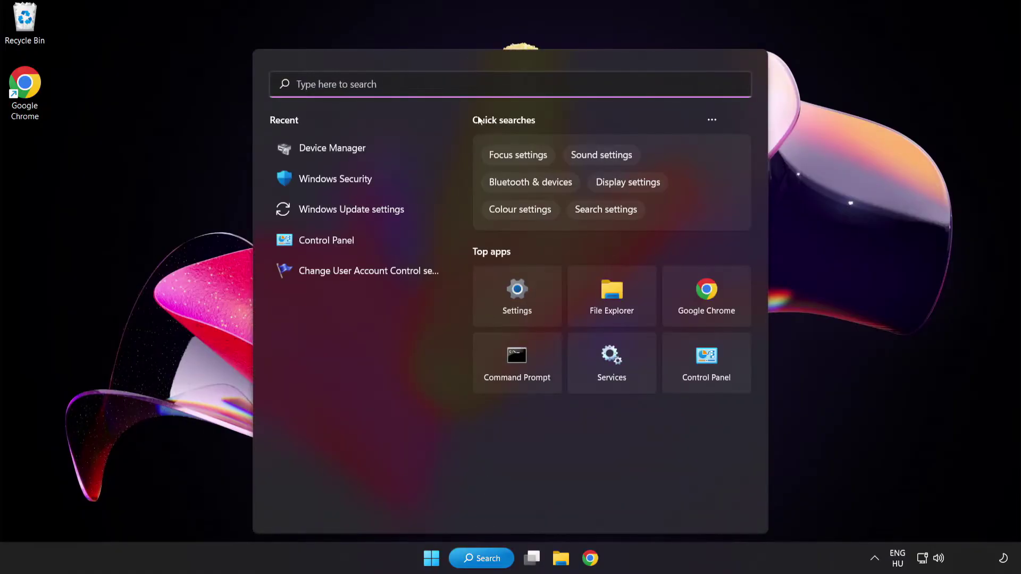
type("update")
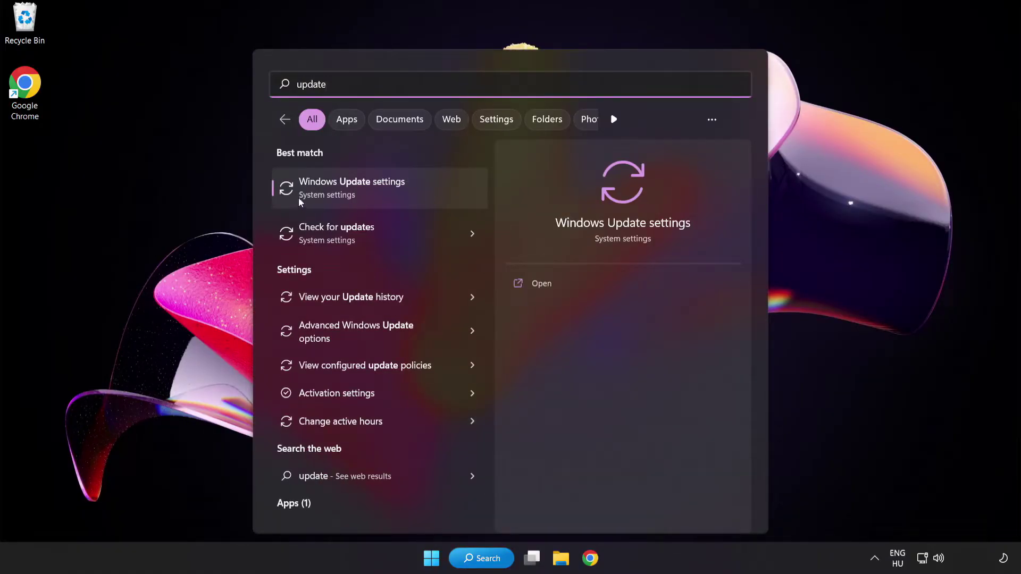
left_click(392, 196)
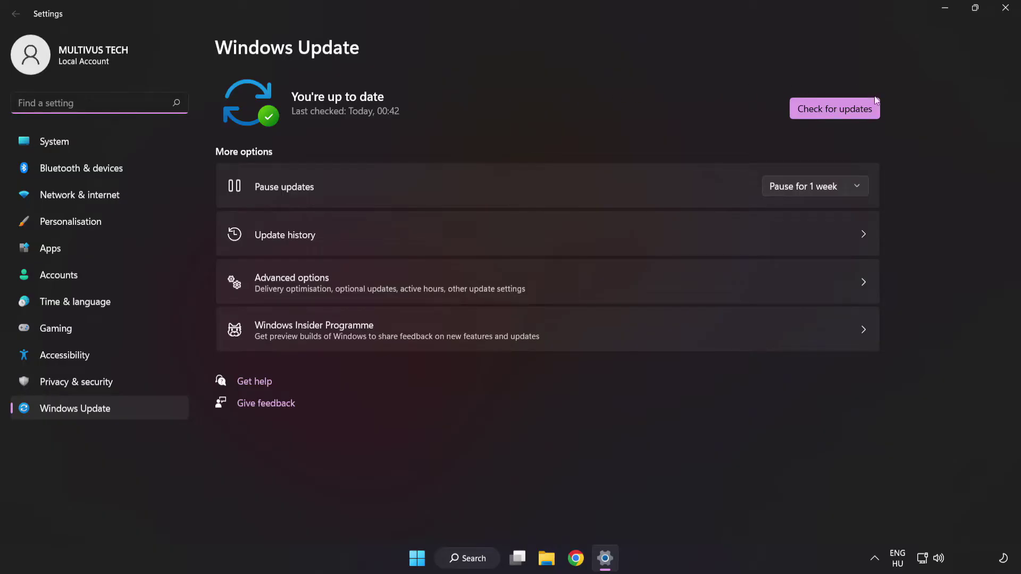
left_click(832, 114)
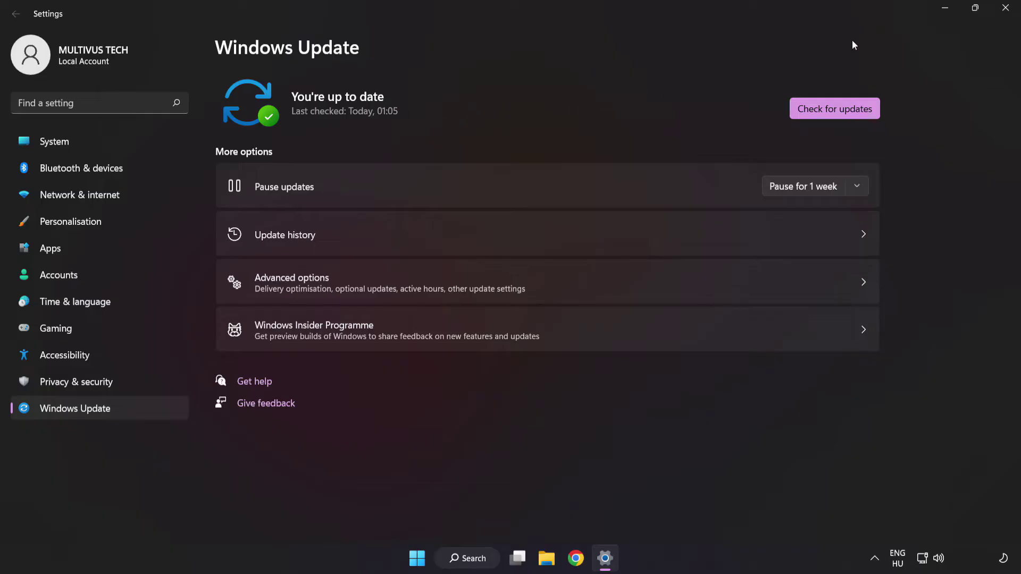
left_click(1005, 8)
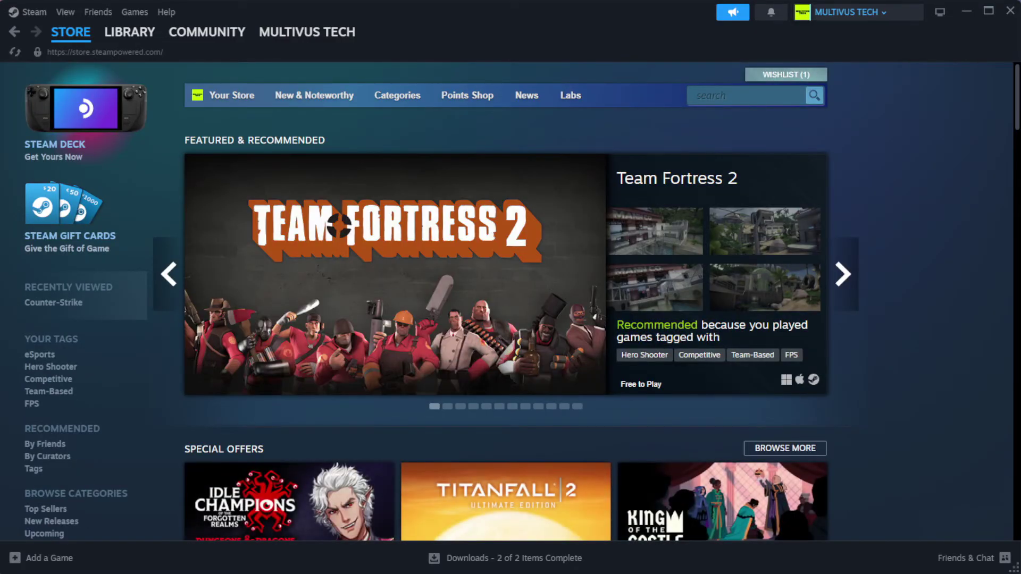
Step: Switch to Steam and verify the integrity of the game files for YOUR NOT WORKING GAME in the library
mouse_move(140, 41)
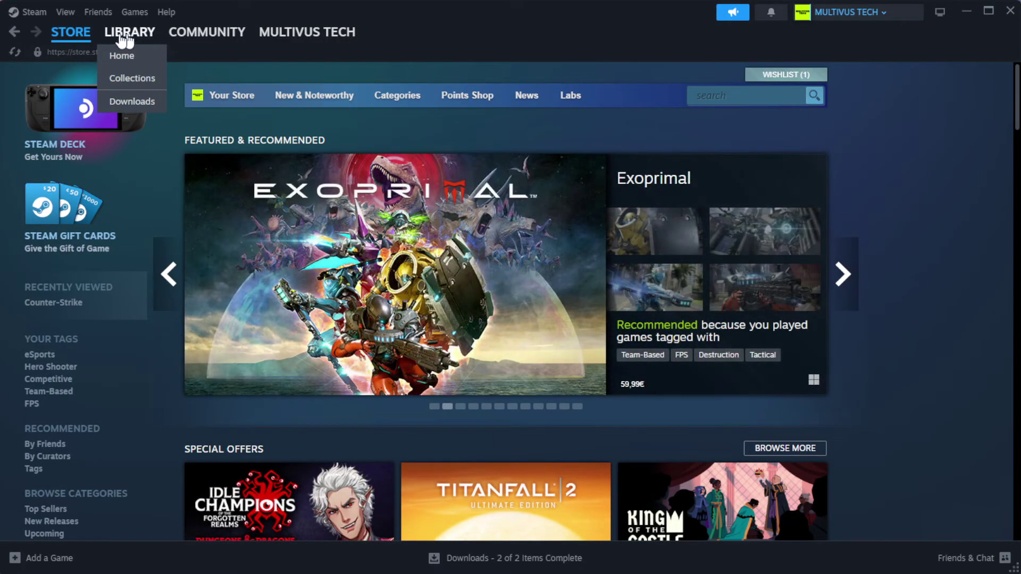
left_click(145, 57)
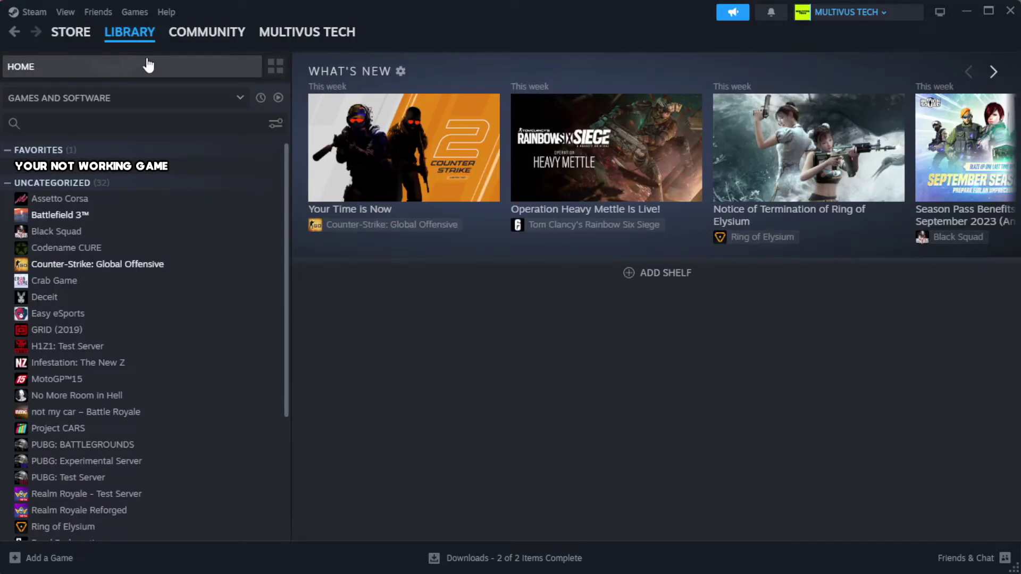
right_click(252, 171)
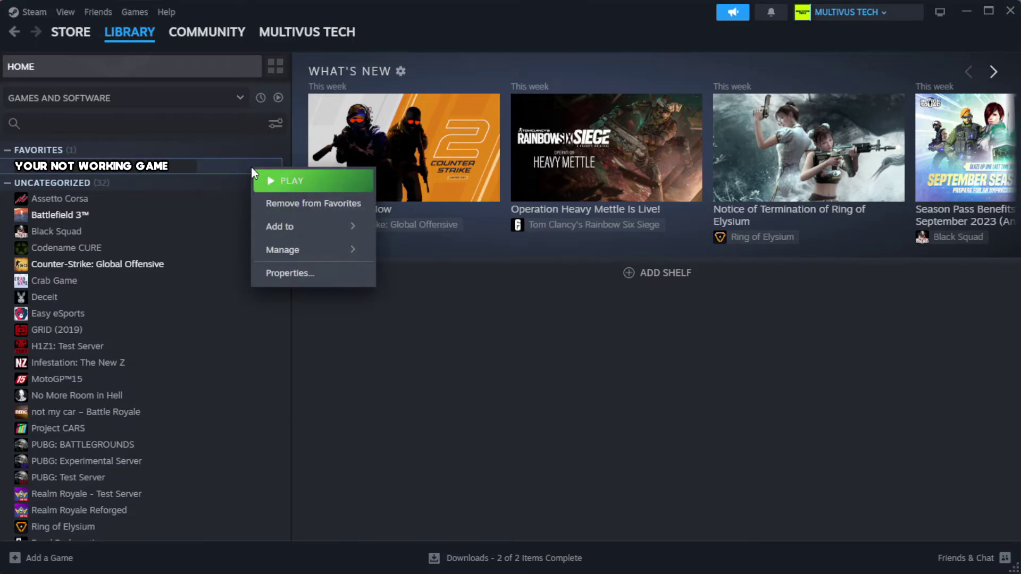
left_click(314, 277)
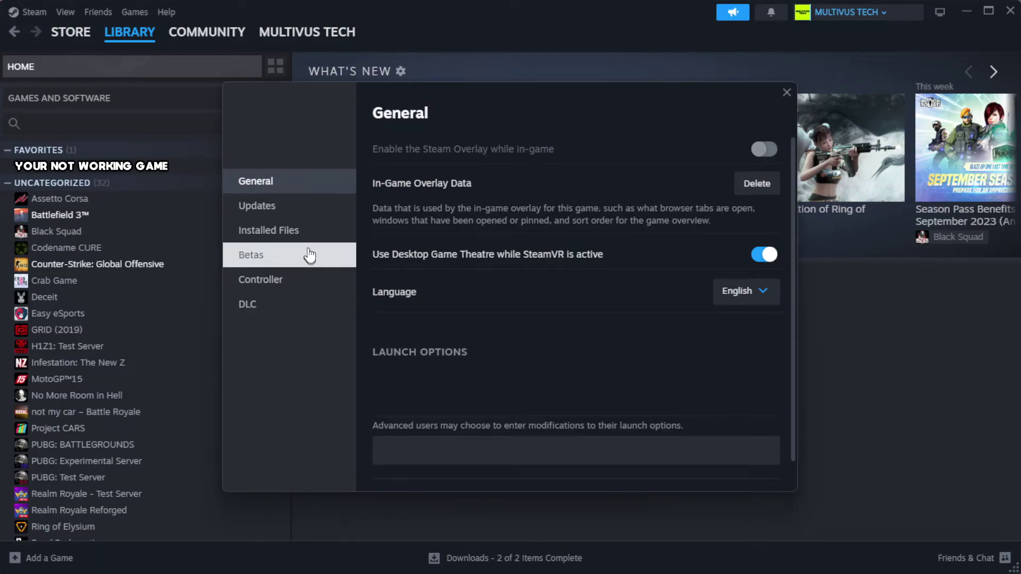
left_click(336, 242)
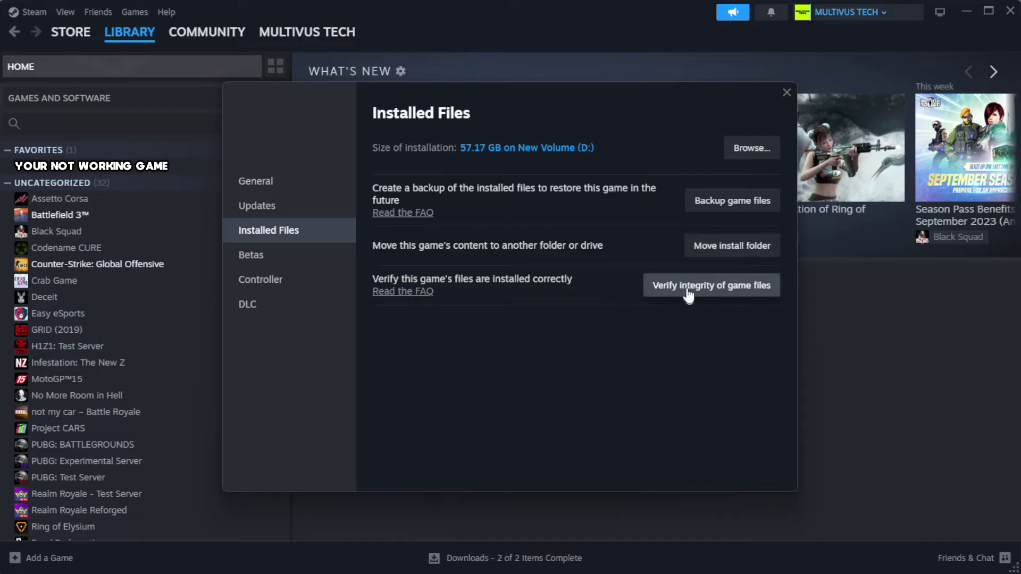
left_click(718, 296)
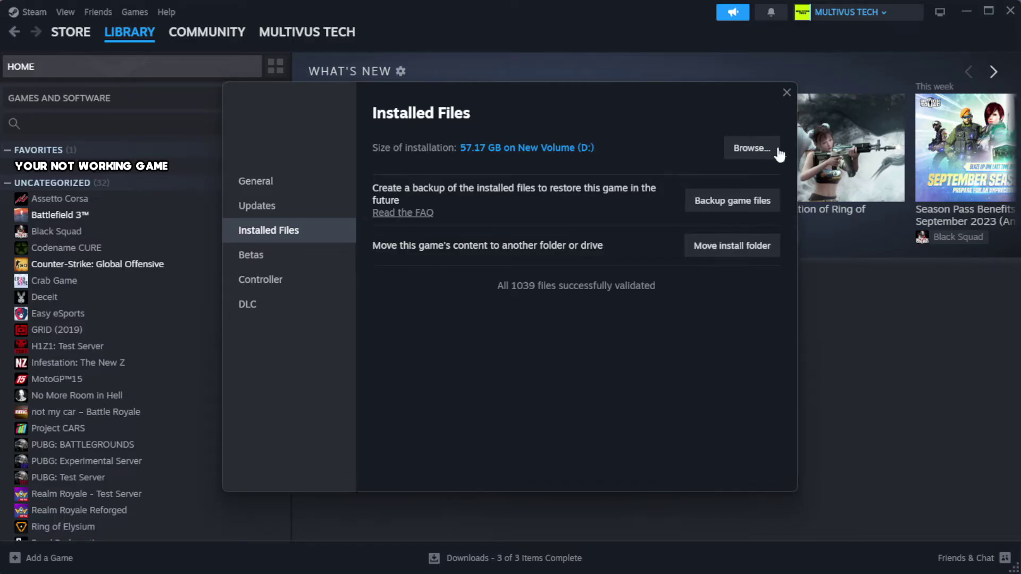
Step: Browse to the game's installation folder and open the properties of the YOUR NOT WORKING GAME shortcut
left_click(750, 149)
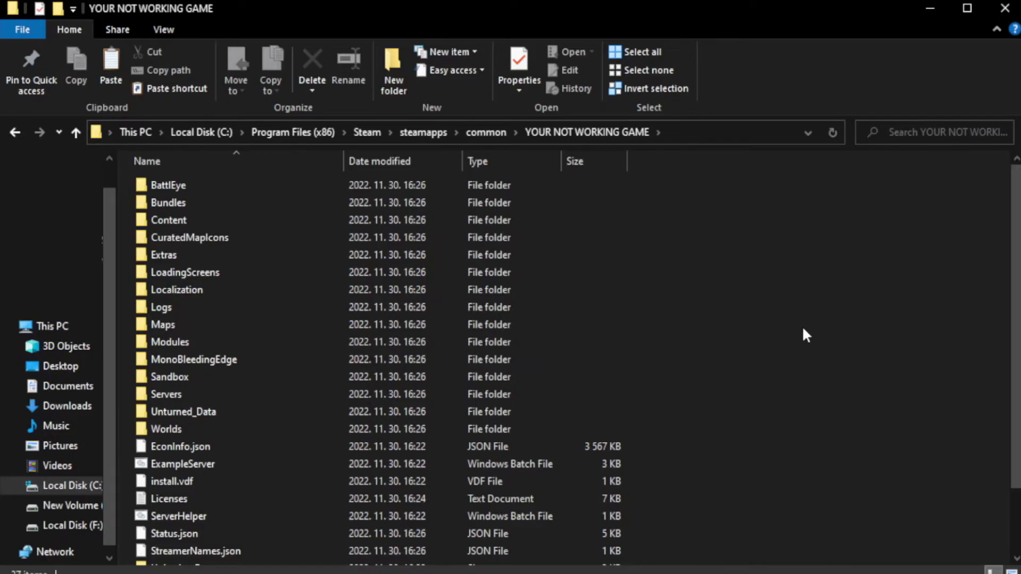
scroll(1016, 287, "down", 2)
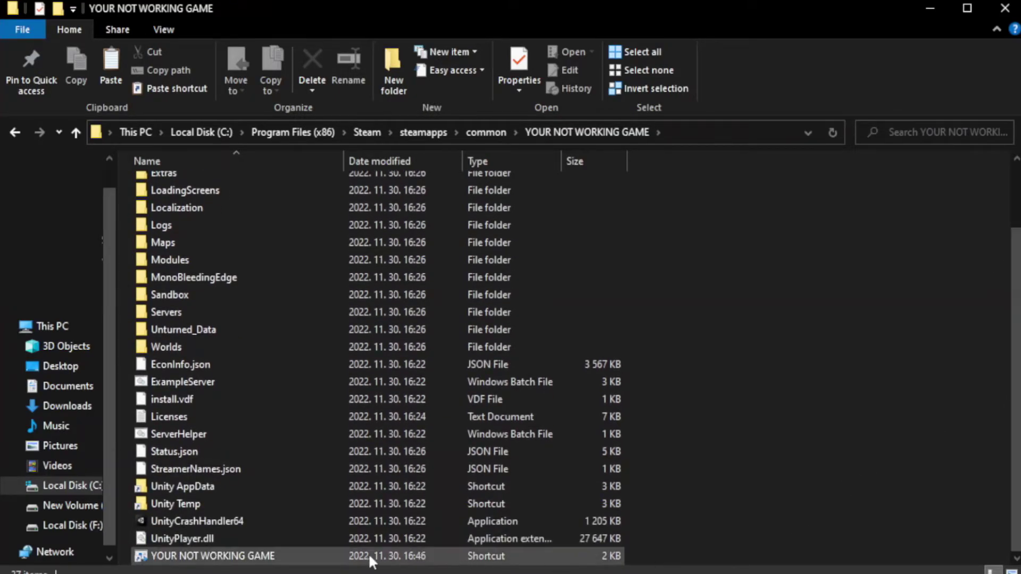
left_click(301, 557)
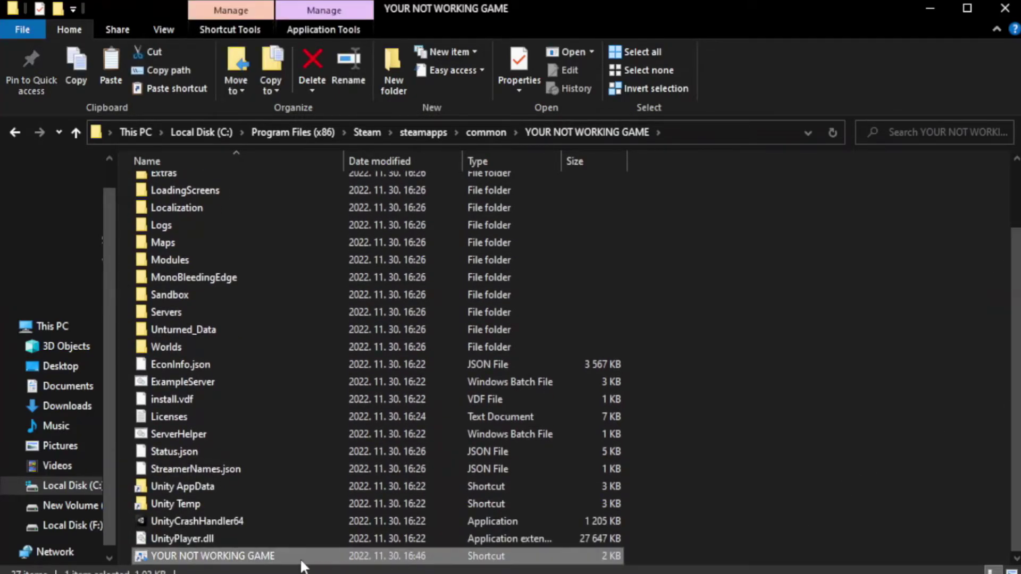
right_click(341, 556)
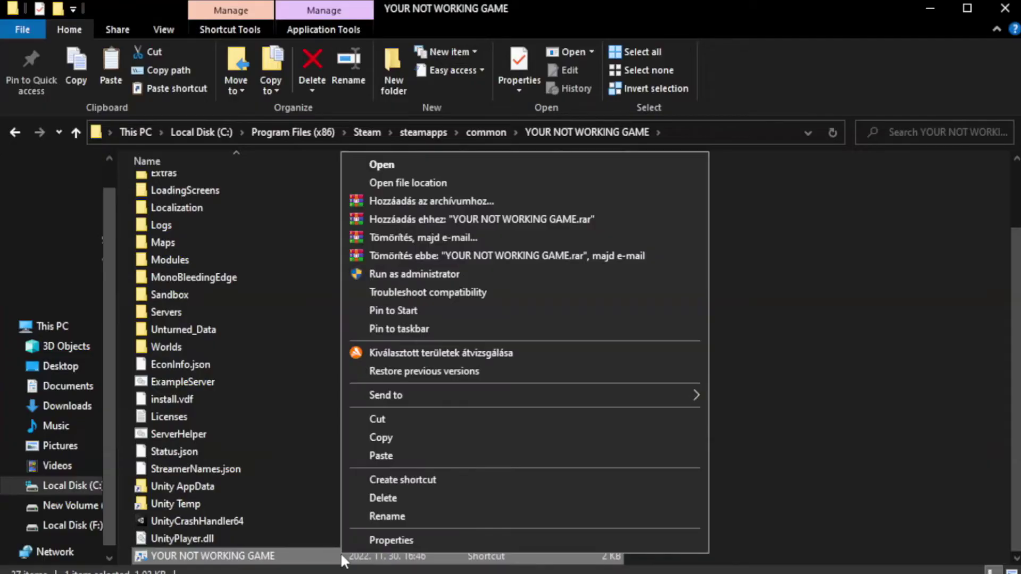
left_click(520, 538)
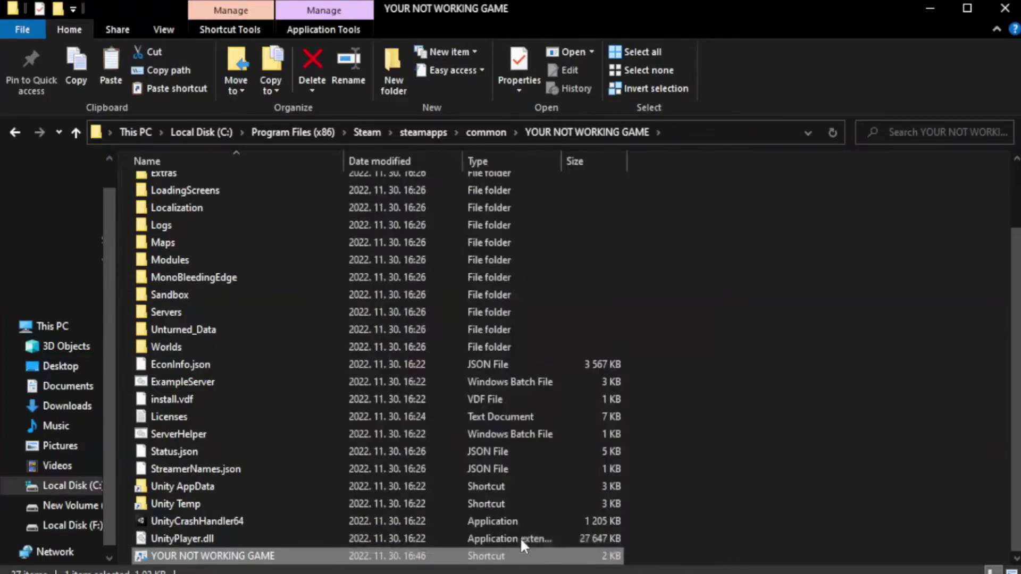
left_click_drag(514, 283, 513, 104)
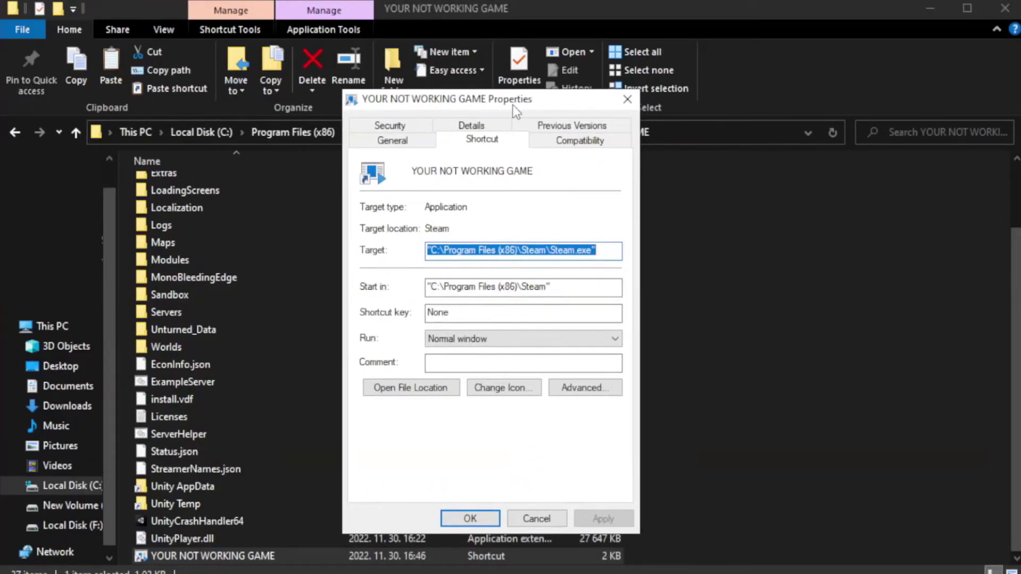
Step: Enable compatibility mode for the game shortcut and set it to Windows 8
left_click(573, 143)
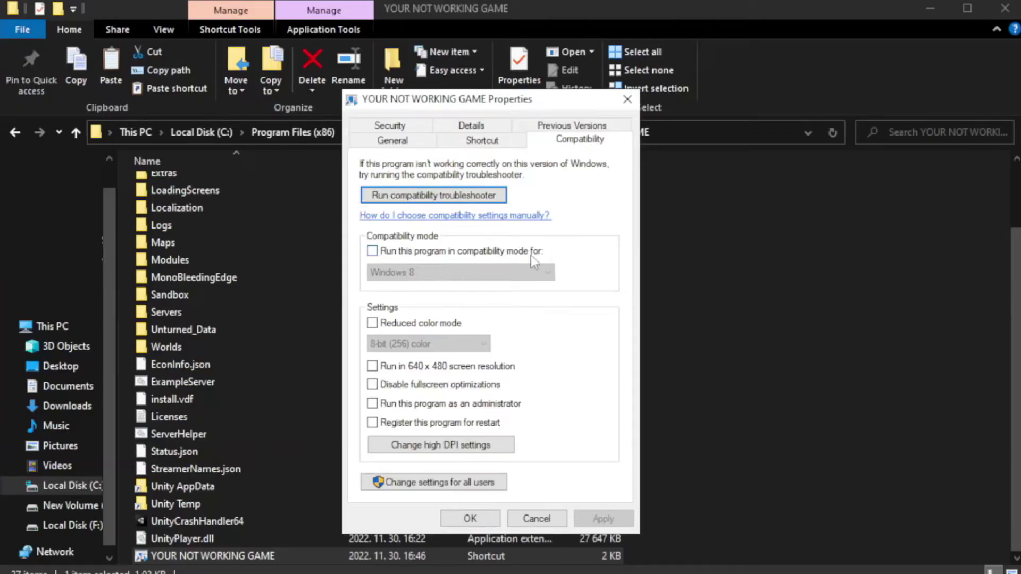
left_click(403, 250)
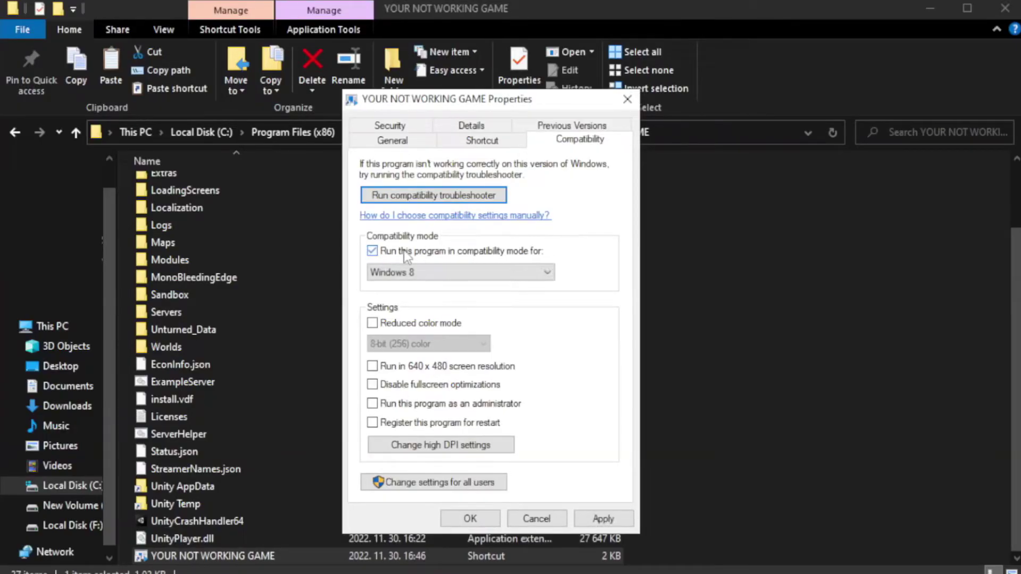
left_click(461, 273)
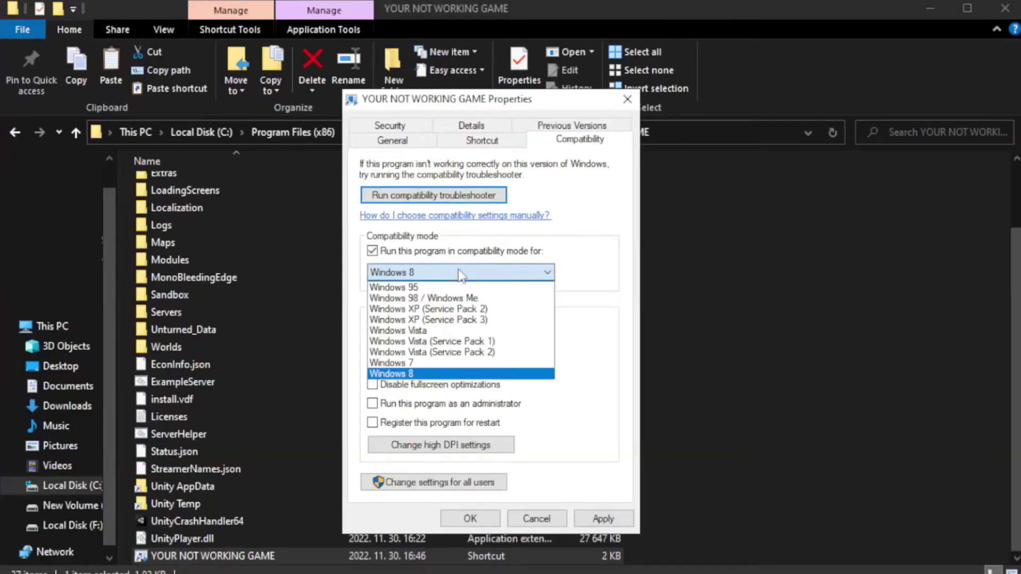
left_click(433, 374)
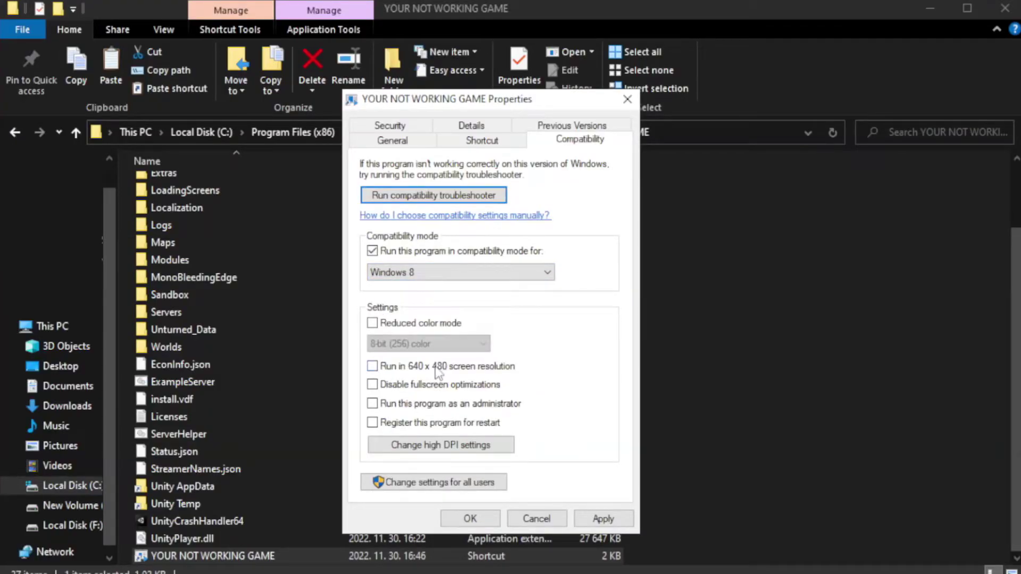
Step: Disable fullscreen optimizations and enable running as administrator for the game shortcut, apply the settings, and close the folder
left_click(399, 393)
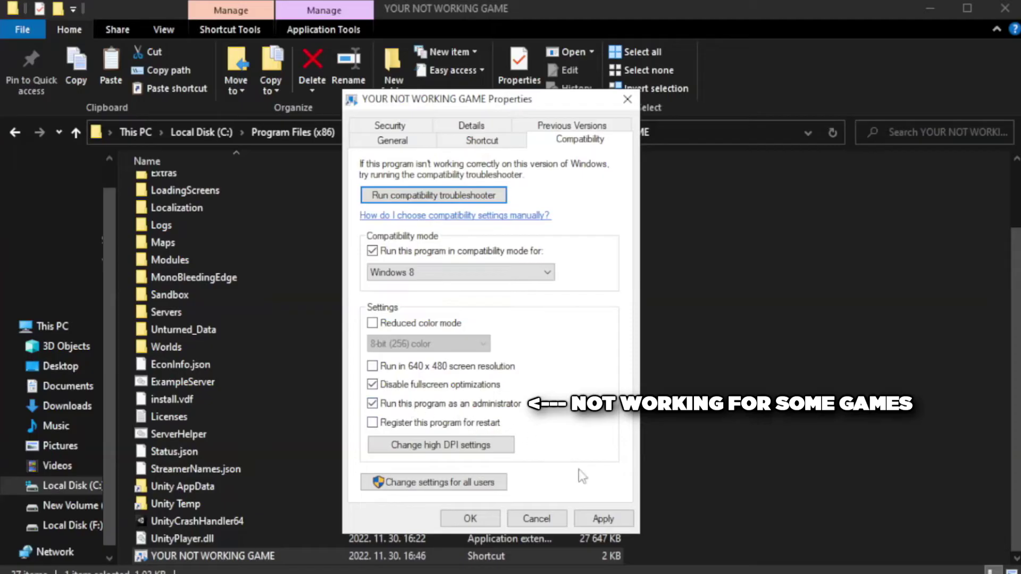
left_click(600, 520)
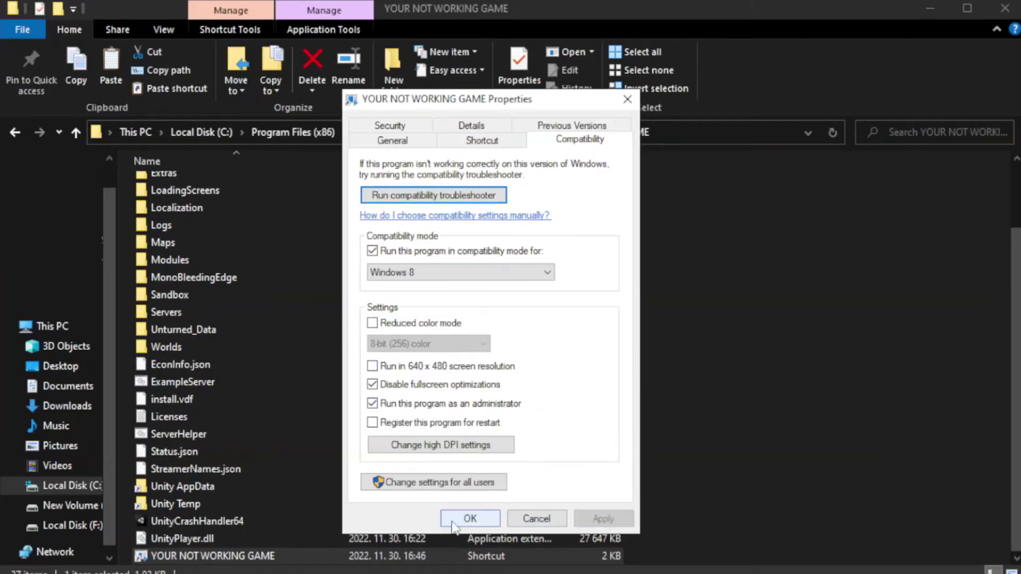
left_click(468, 520)
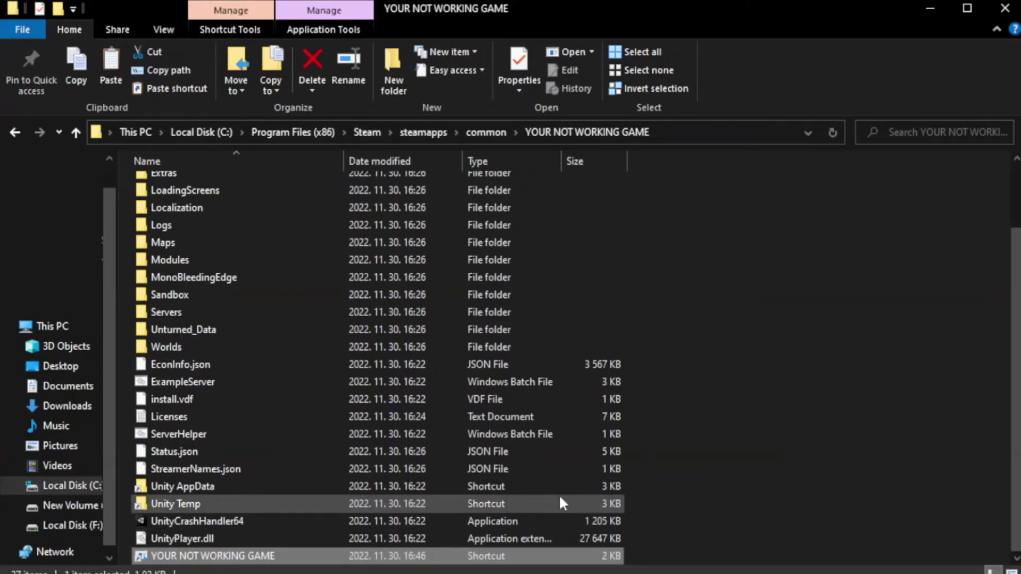
left_click(1004, 9)
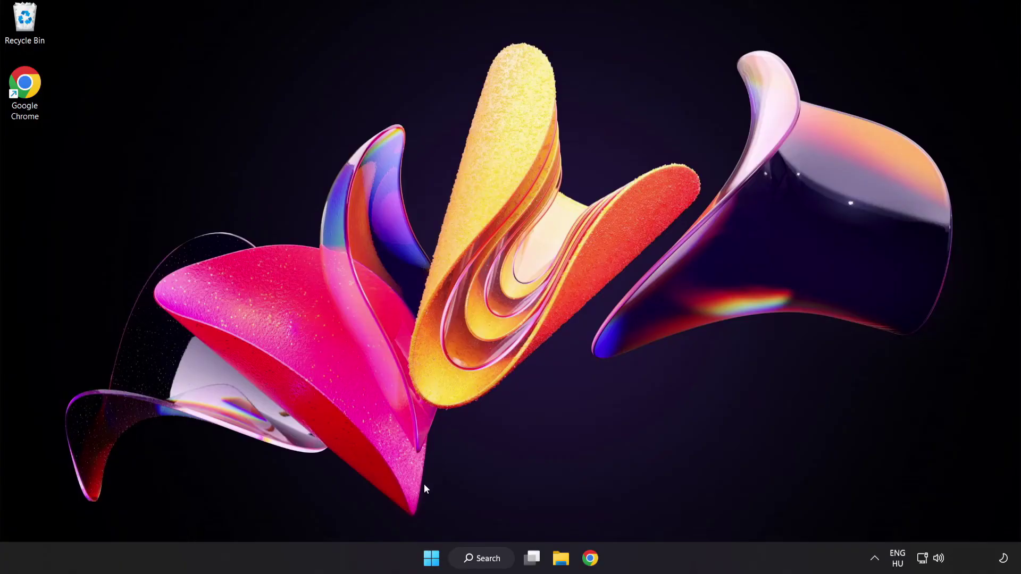
Step: Open the startup apps list in Task Manager and disable Cortana at startup
right_click(432, 559)
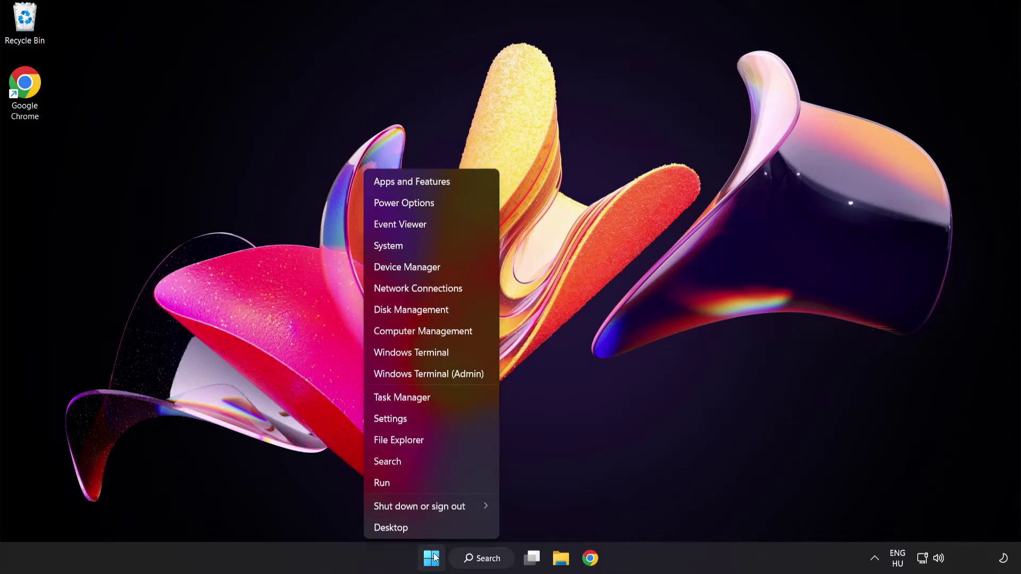
left_click(441, 400)
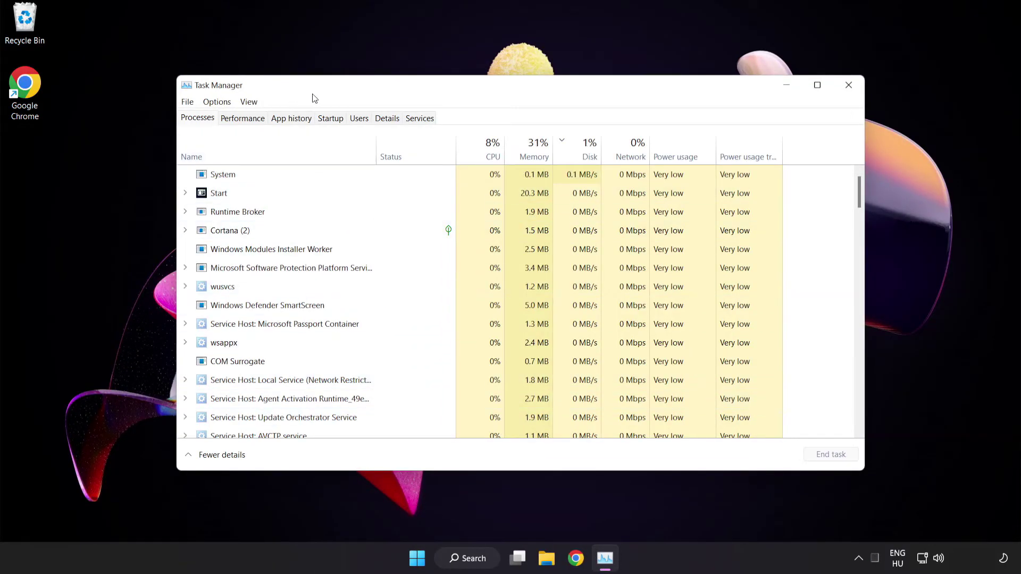
left_click(330, 118)
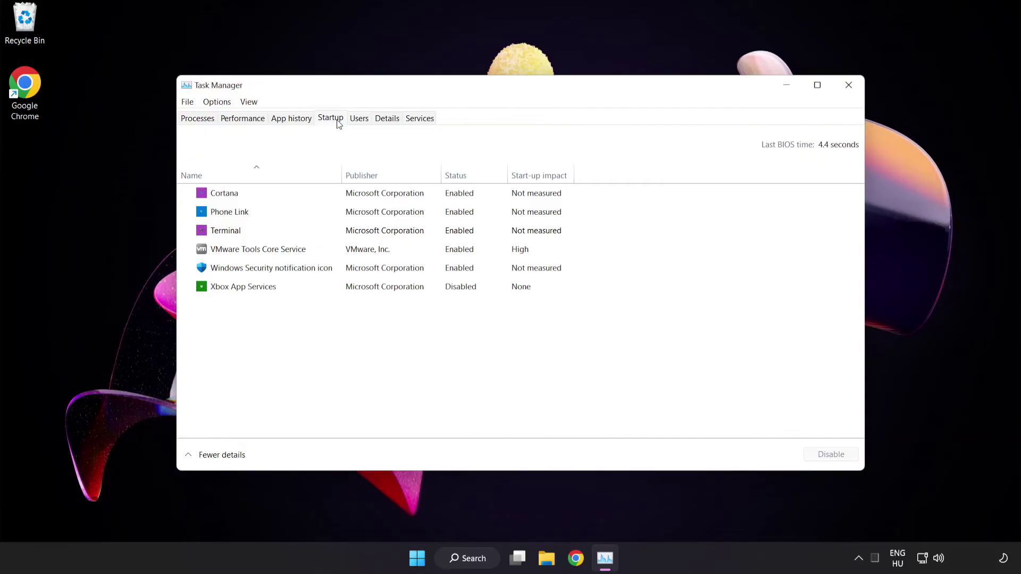
left_click(338, 197)
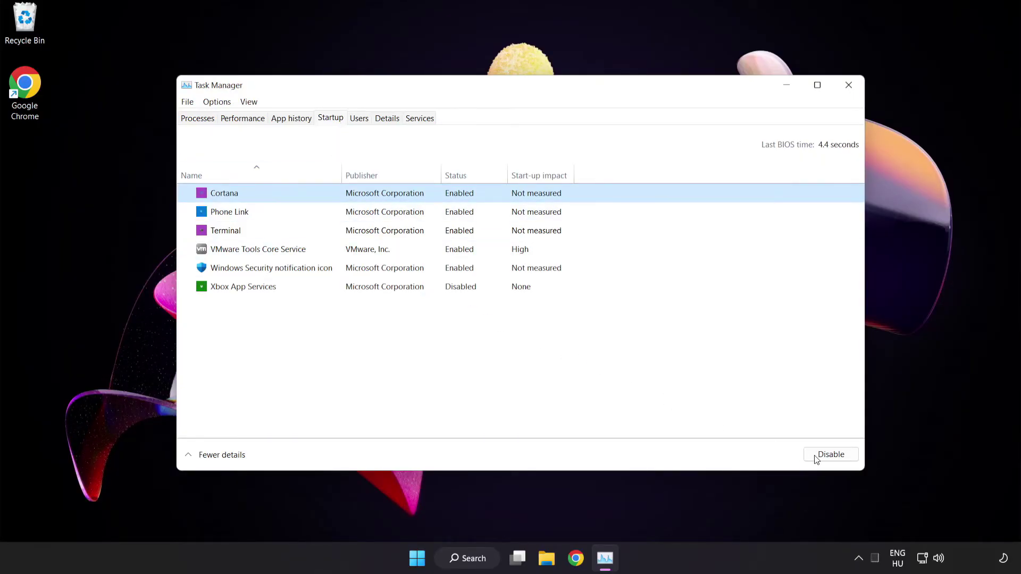
left_click(832, 457)
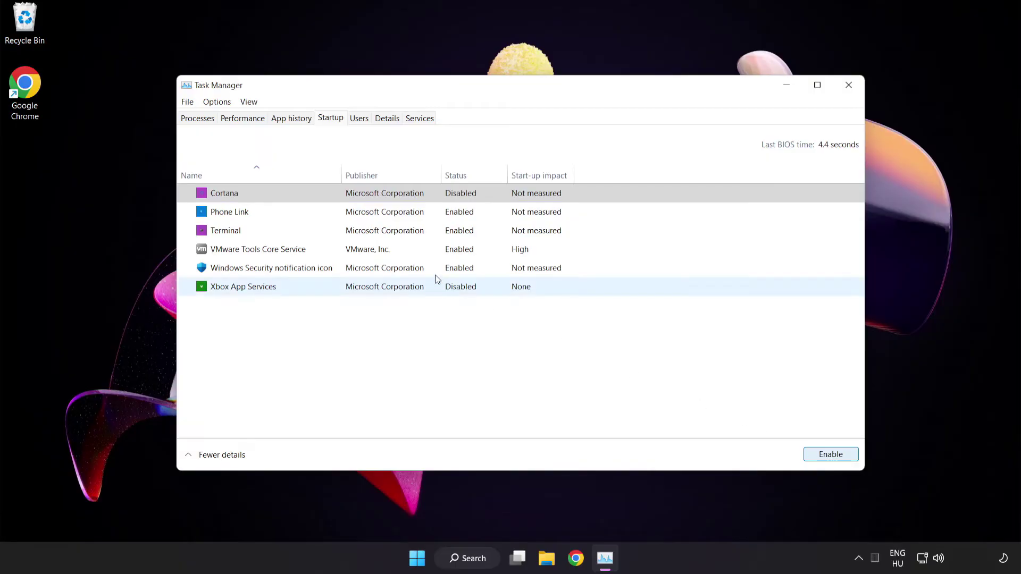
Step: Disable Phone Link, Terminal and Windows Security notification icon at startup, and close Task Manager
left_click(317, 211)
left_click(827, 464)
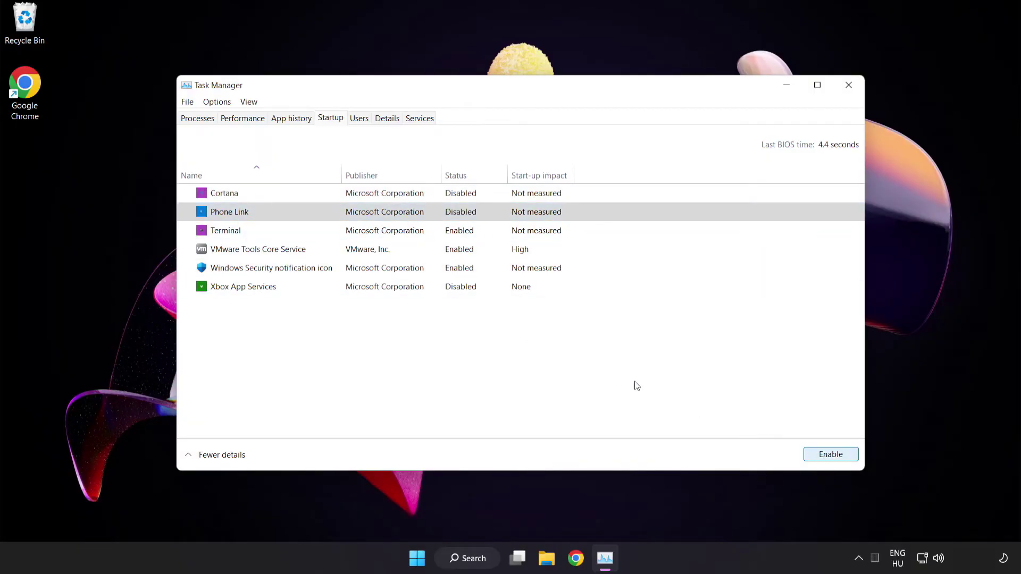
left_click(323, 232)
left_click(814, 453)
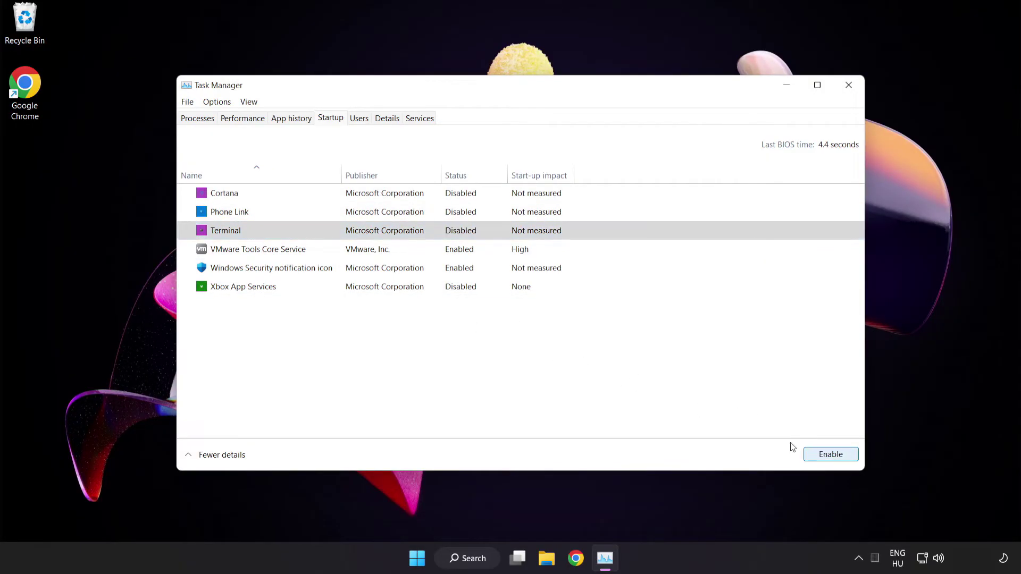
left_click(351, 271)
left_click(822, 457)
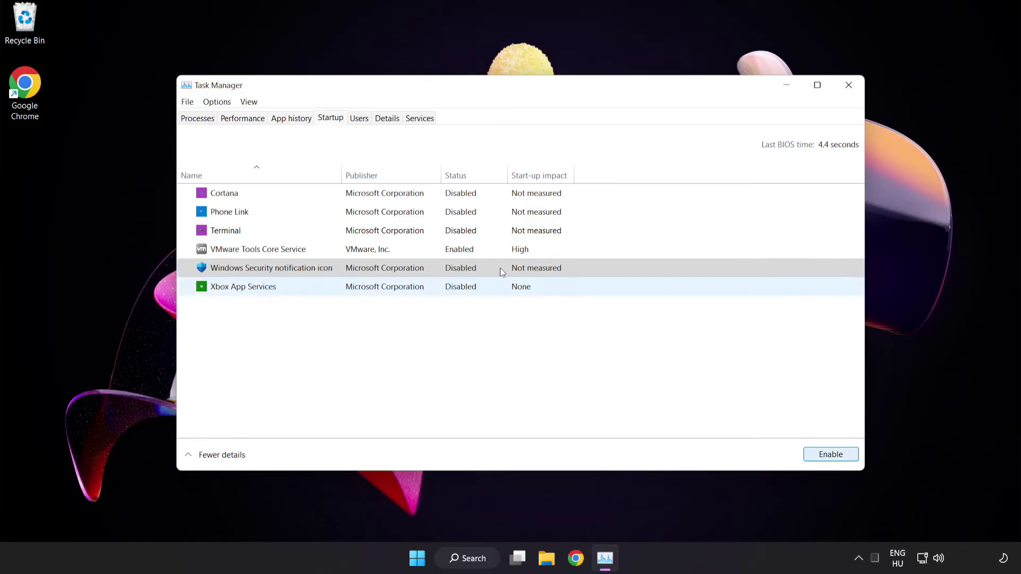
left_click(849, 87)
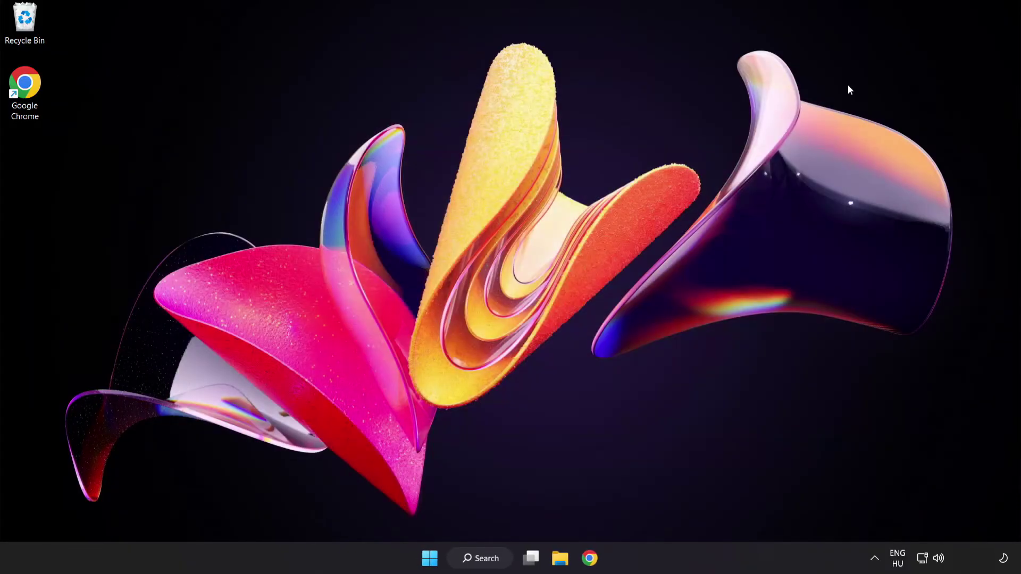
Step: Find Command Prompt with the search term cmd, run it as administrator and move its window toward the middle of the desktop
left_click(485, 563)
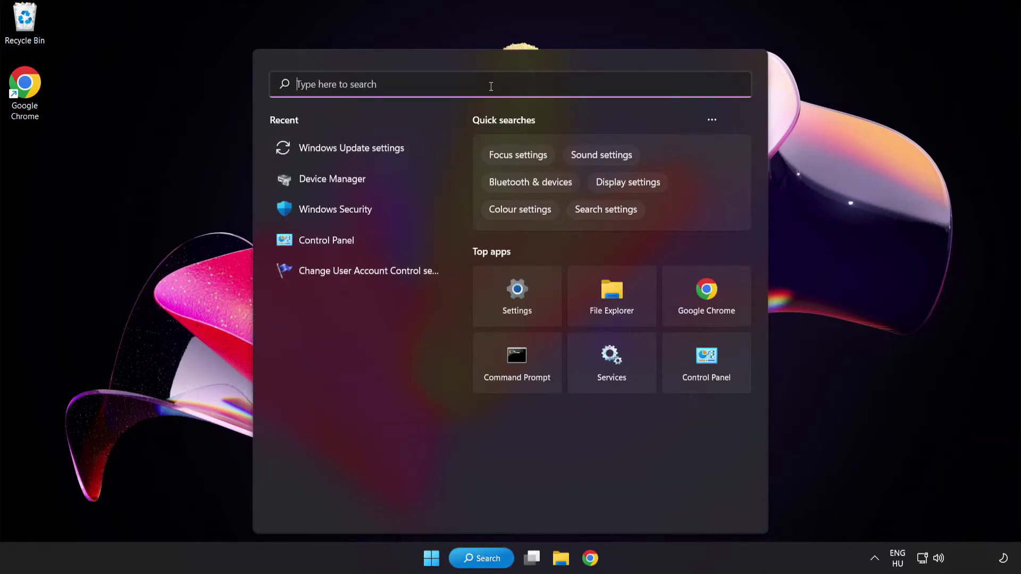
type("cmd")
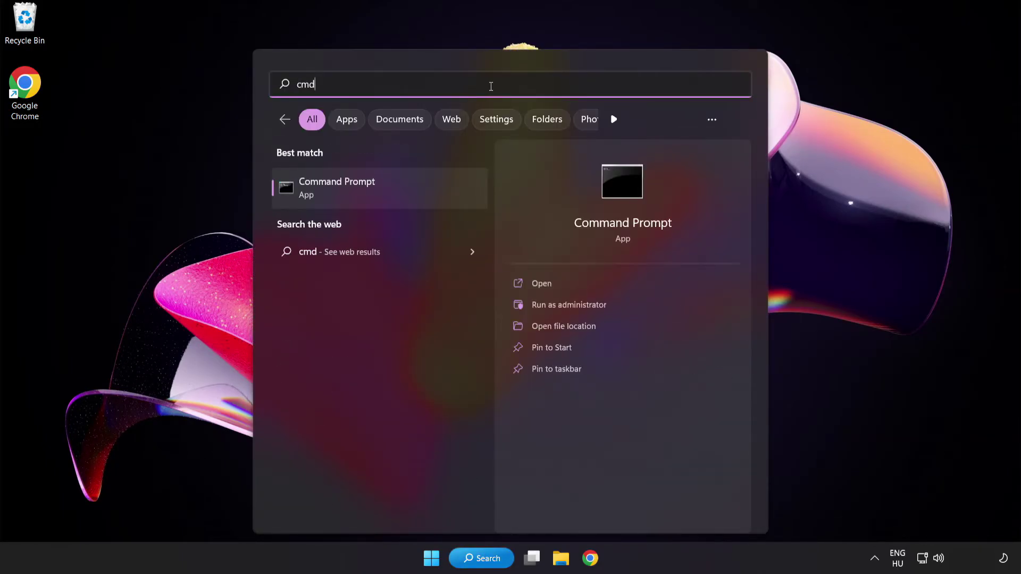
right_click(383, 197)
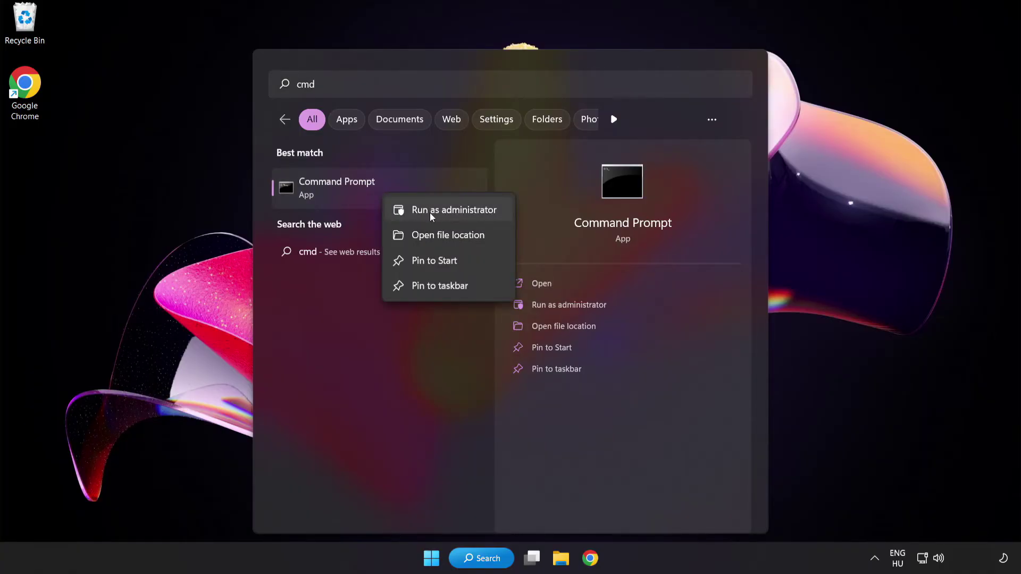
left_click(430, 212)
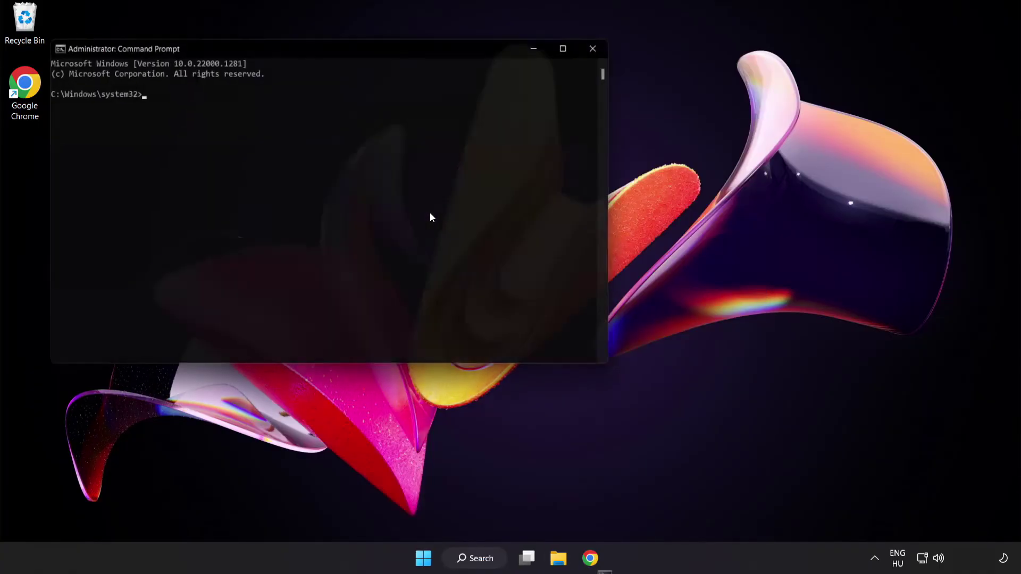
left_click_drag(291, 45, 443, 100)
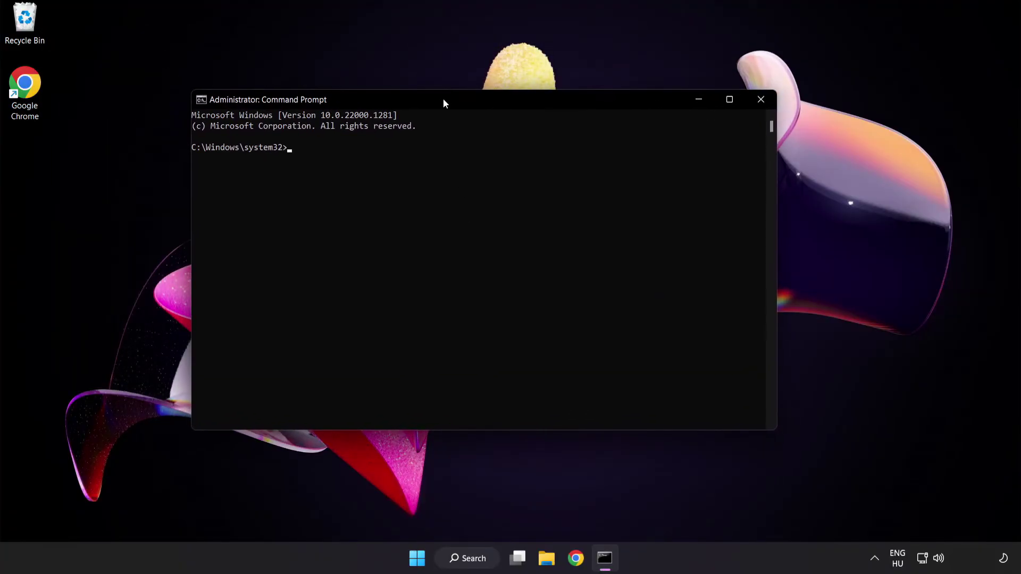
Step: Run sfc /scannow to check the Windows system files, and close the Command Prompt when the scan ends
type("sfc")
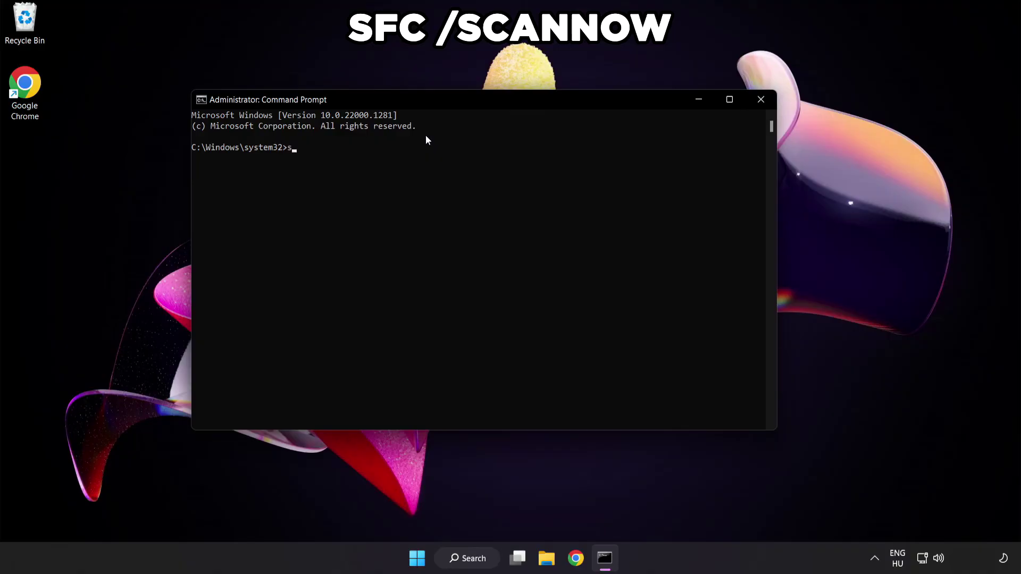
type(" /scannow")
key("Return")
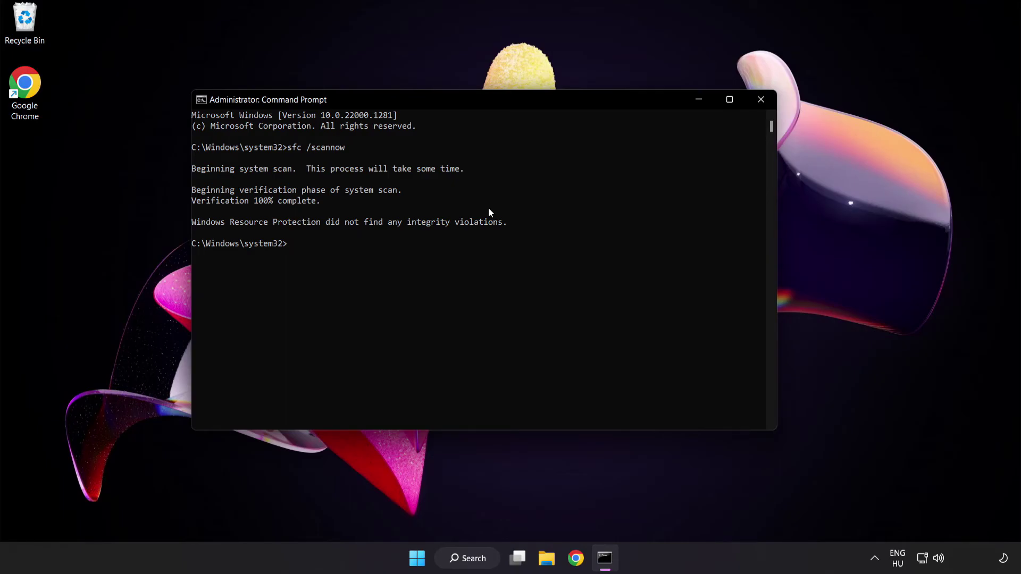
left_click(760, 103)
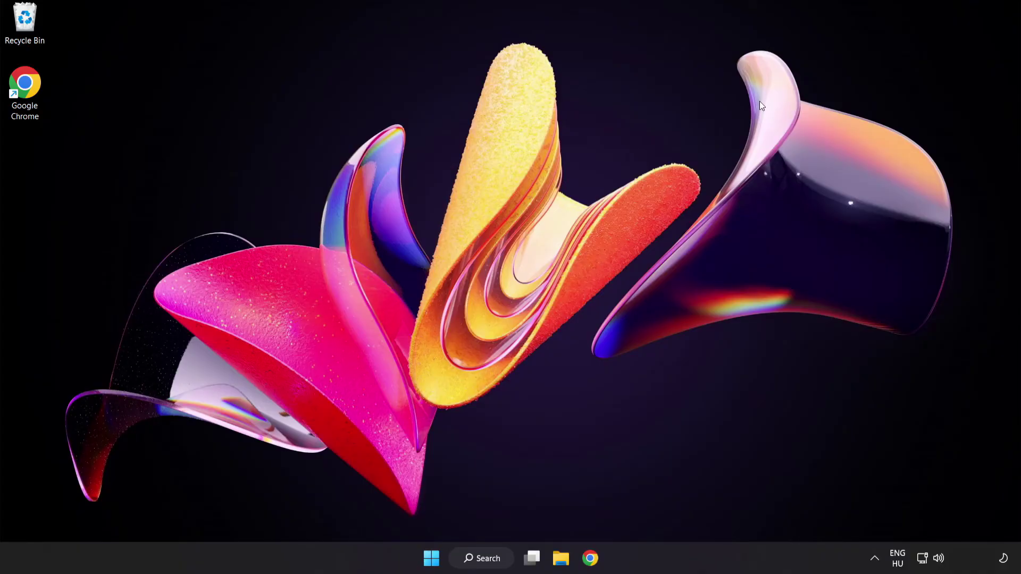
Step: Open the computer's power options
left_click(431, 558)
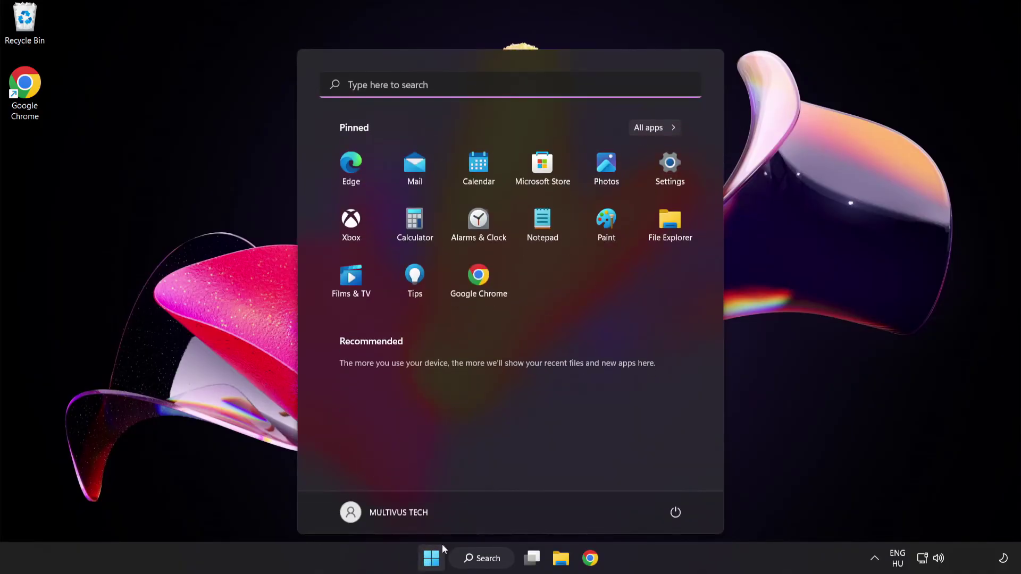
left_click(676, 513)
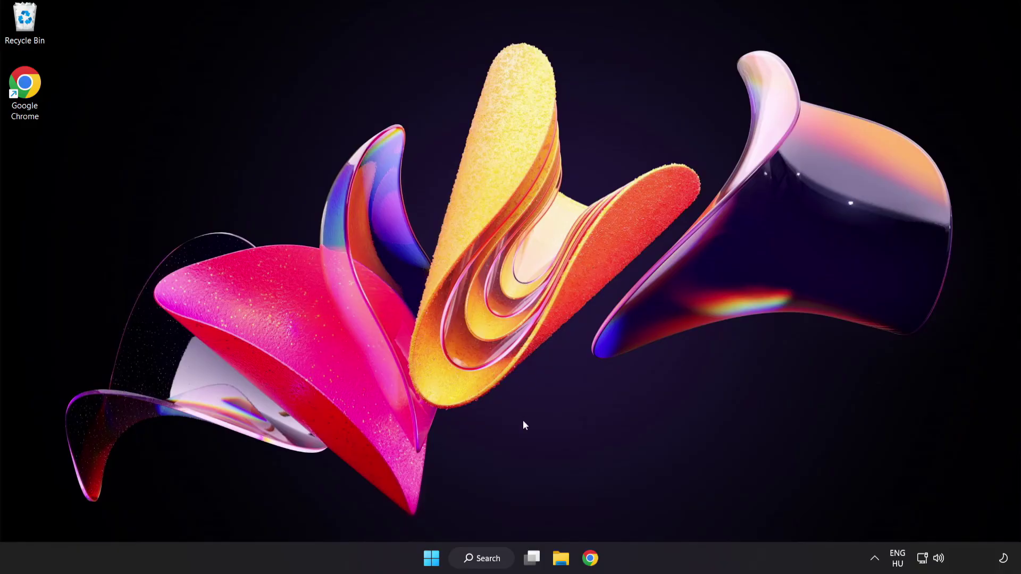
Step: Search Windows for security and open the Windows Security app
left_click(490, 558)
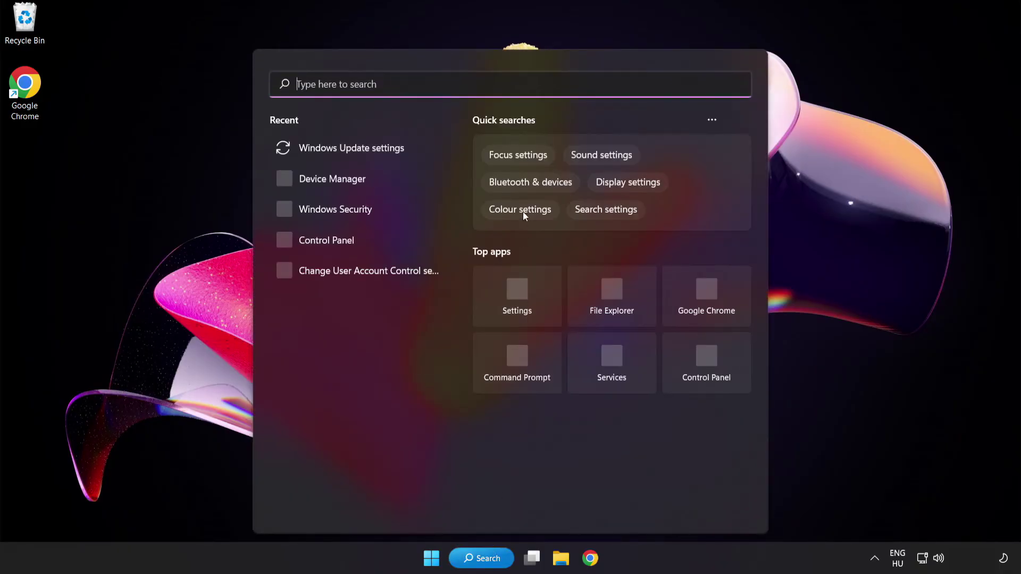
type("secu")
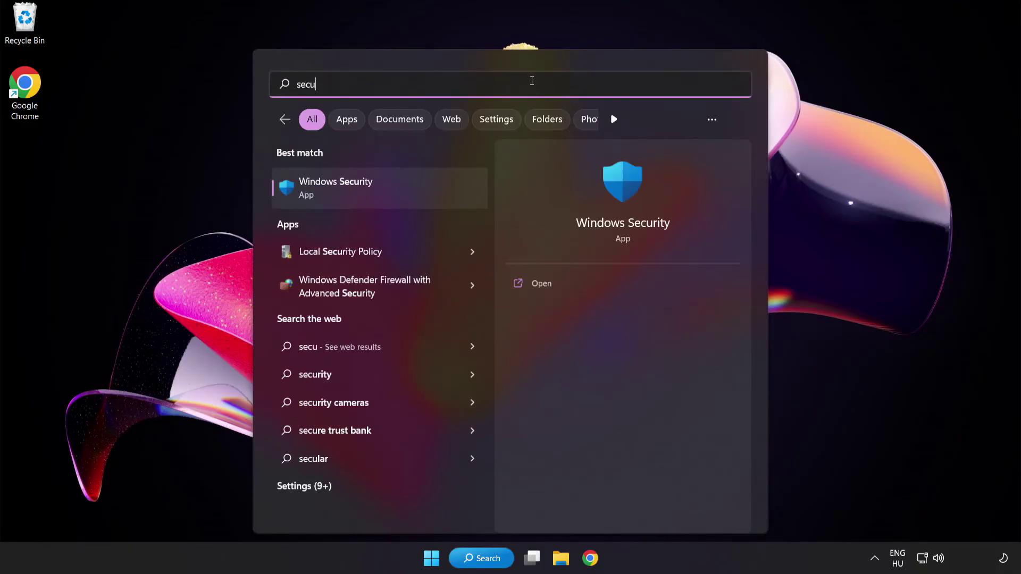
type("rity")
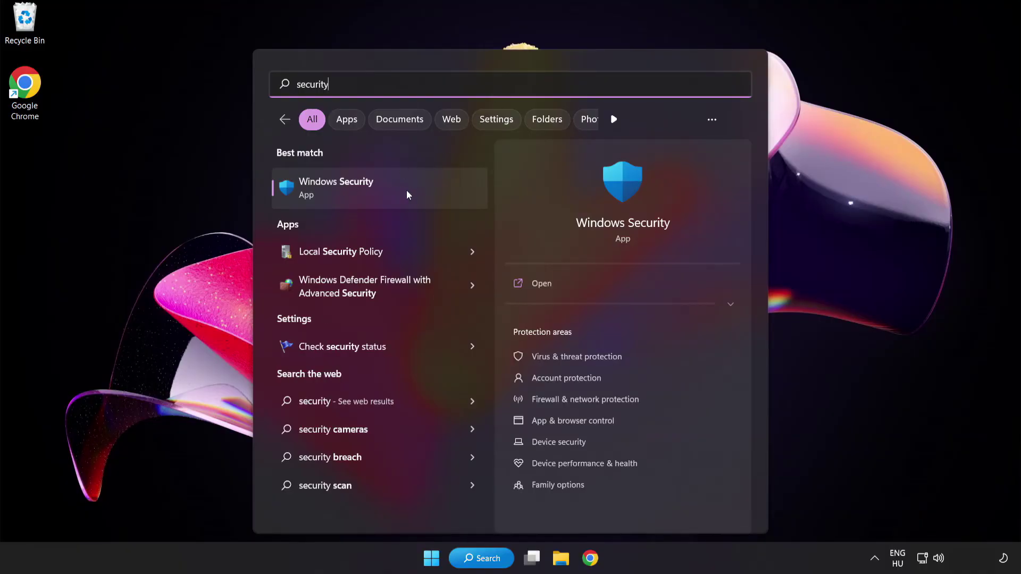
left_click(385, 189)
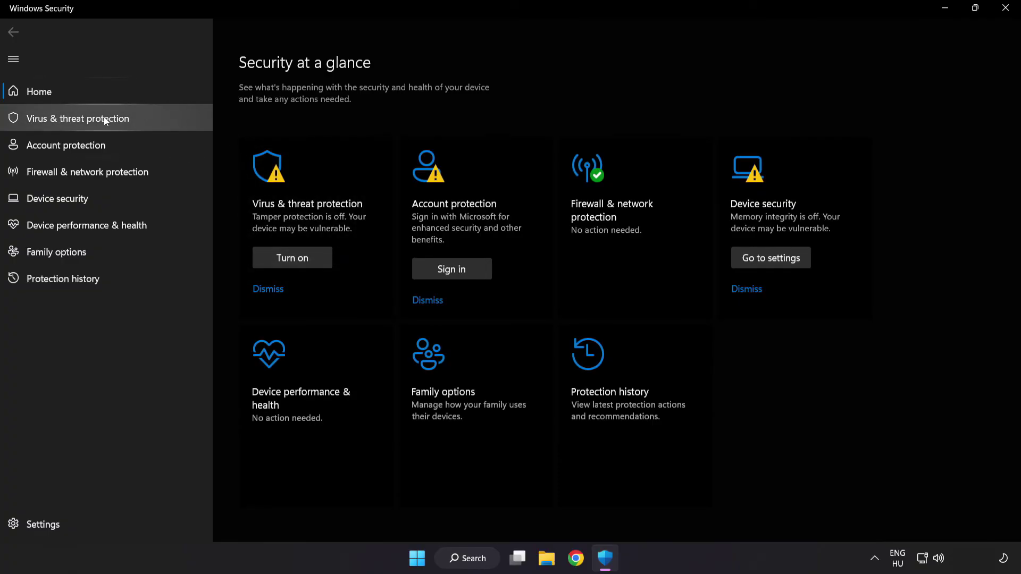
Step: Open the Exclusions page in the Virus & threat protection settings
left_click(154, 119)
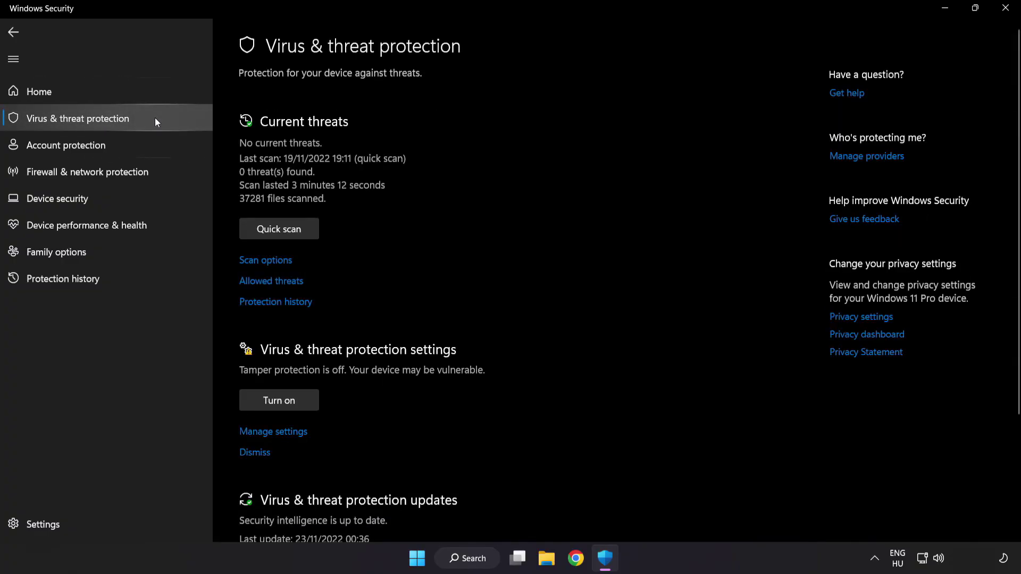
scroll(645, 153, "down", 3)
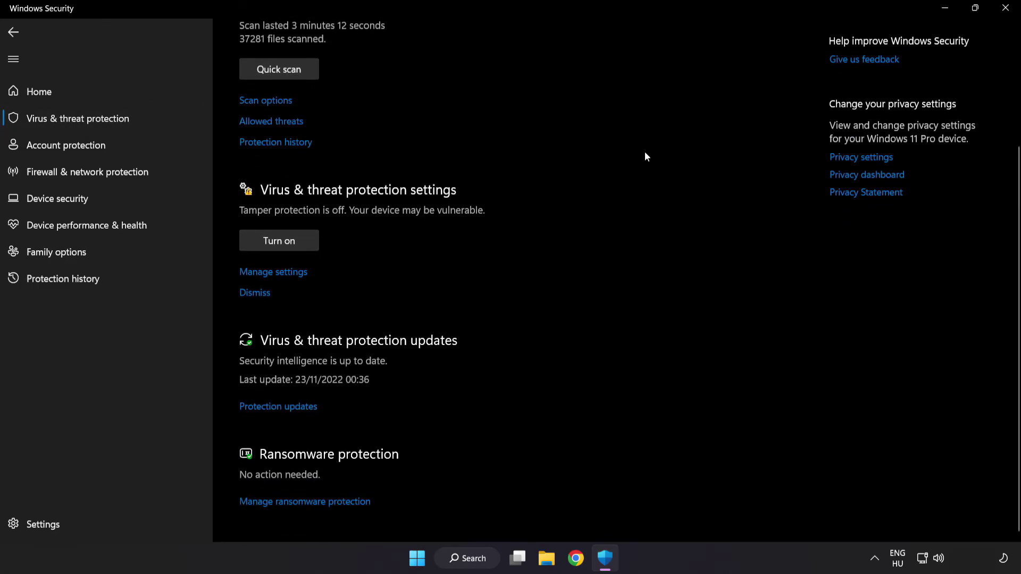
left_click(280, 273)
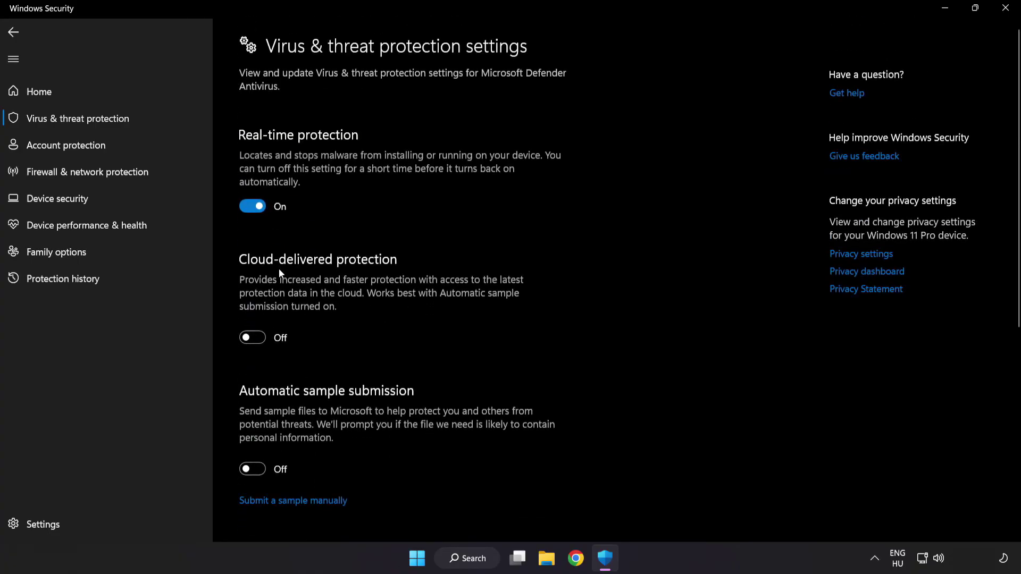
scroll(593, 281, "down", 7)
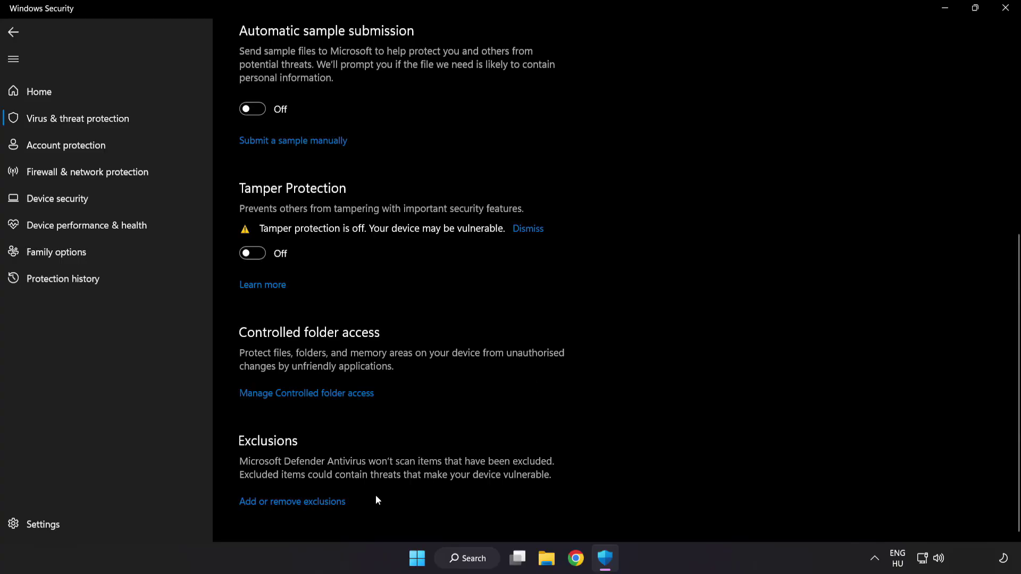
left_click(298, 503)
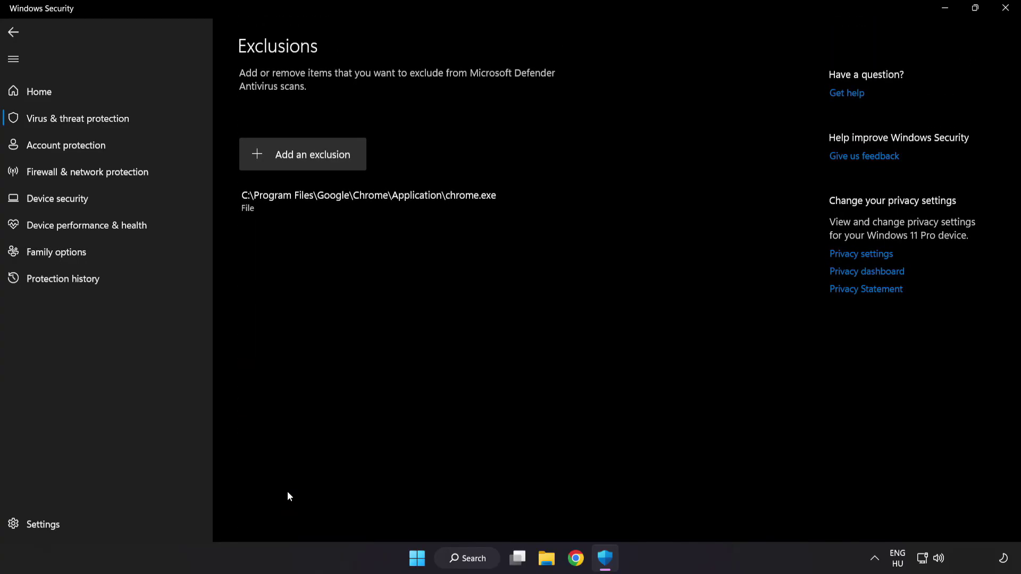
Step: Start adding a file exclusion and browse to the NOT WORKING APP folder in Program Files (x86) on Local Disk (C:)
left_click(305, 165)
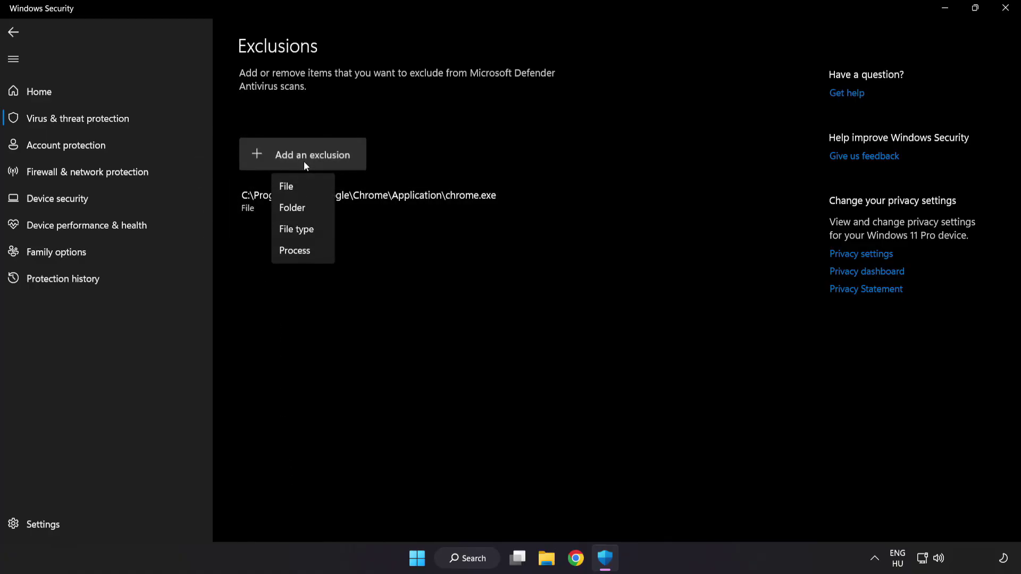
left_click(297, 187)
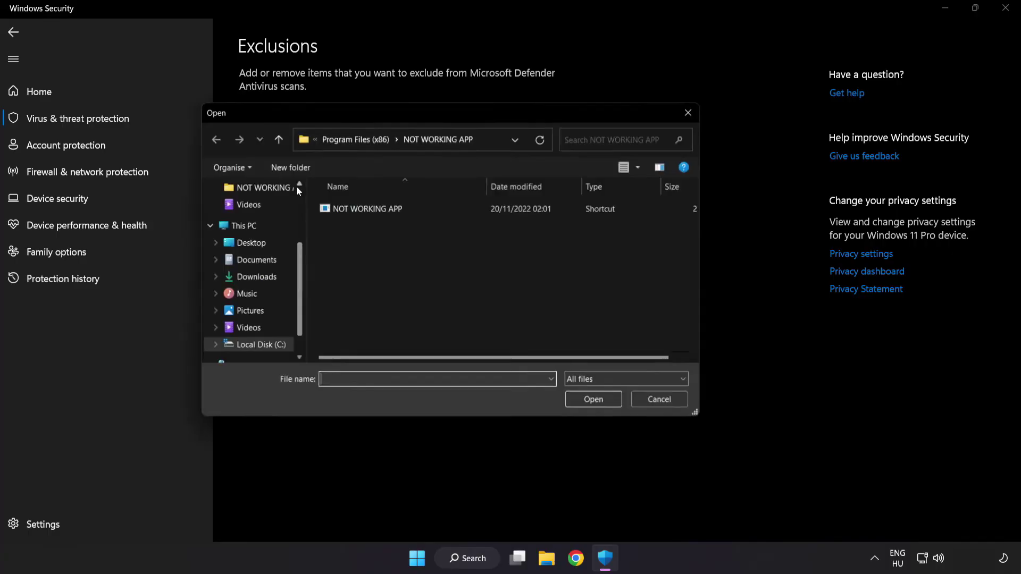
left_click(327, 142)
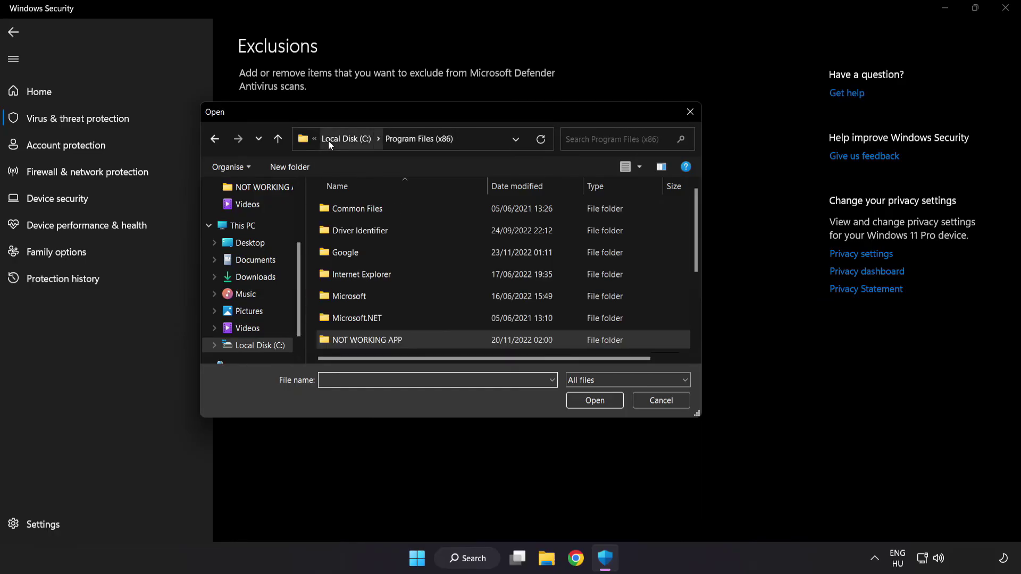
left_click(327, 140)
left_click(335, 138)
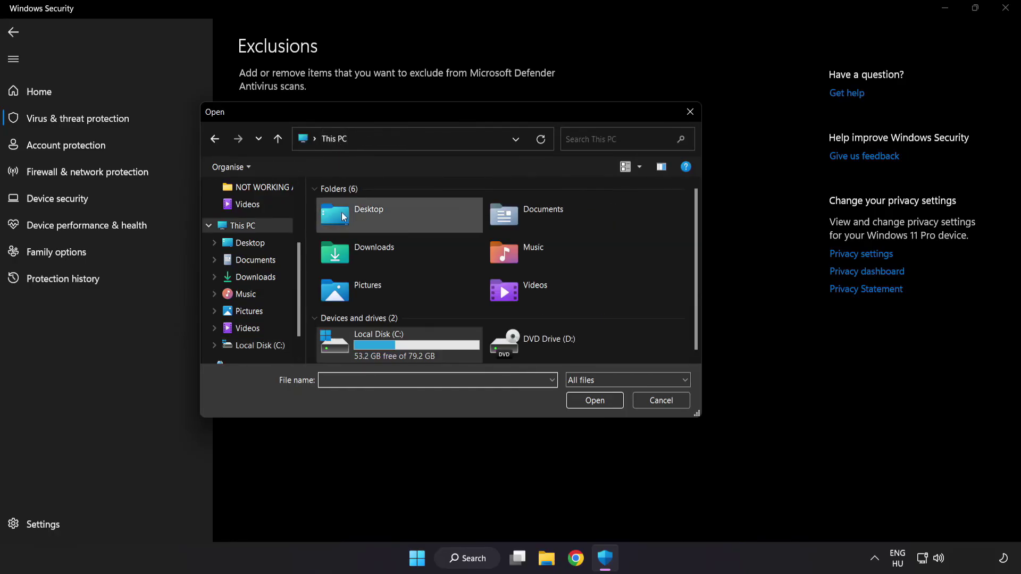
double_click(381, 348)
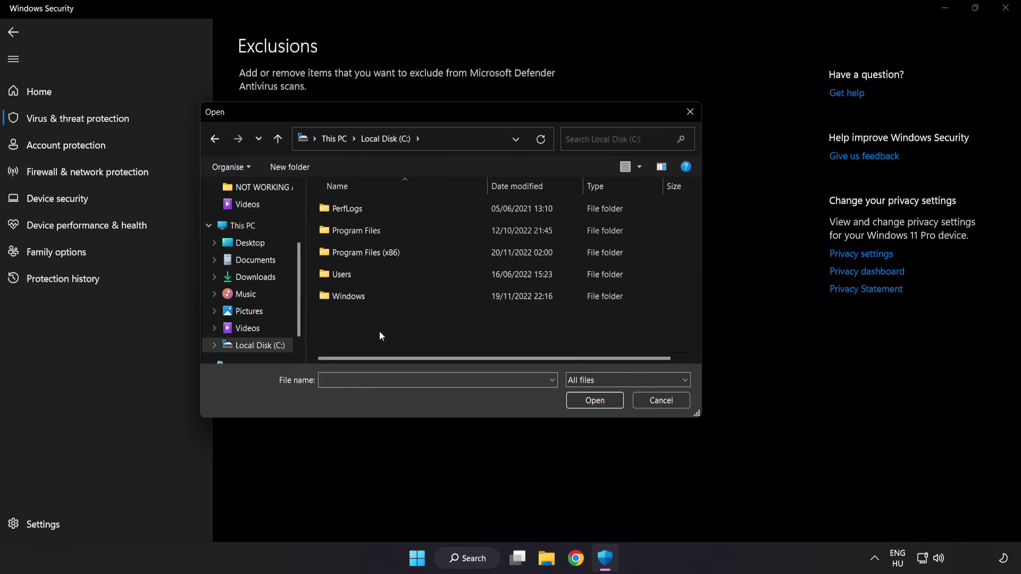
double_click(393, 248)
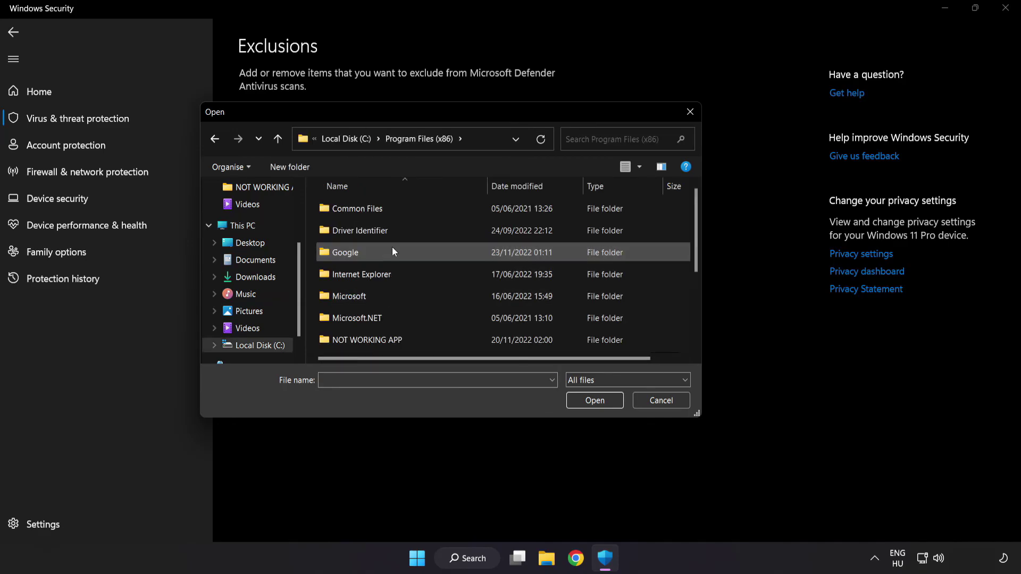
scroll(375, 343, "down", 2)
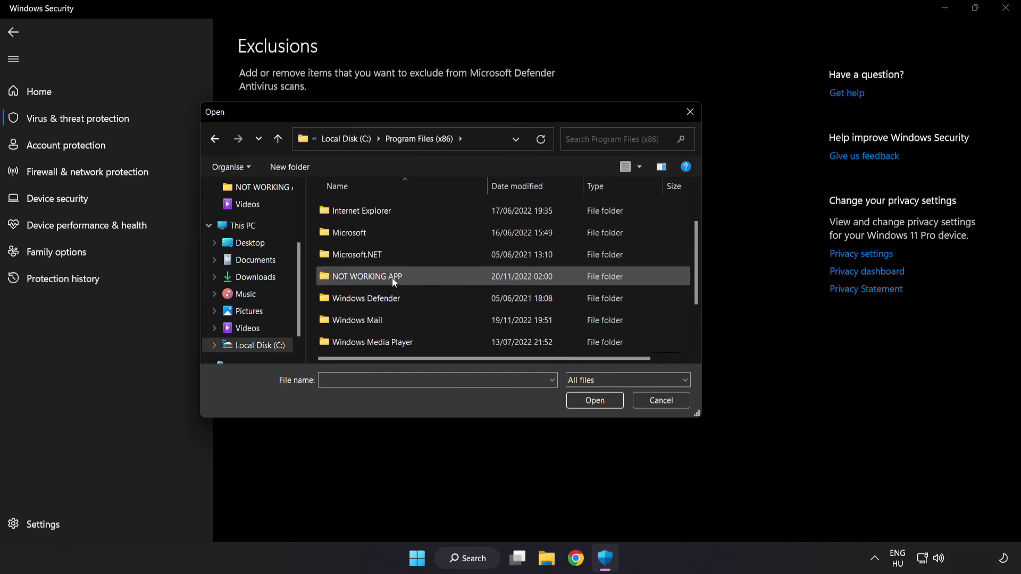
double_click(405, 276)
Step: Choose the NOT WORKING APP shortcut as the file to exclude, and close Windows Security
left_click(402, 211)
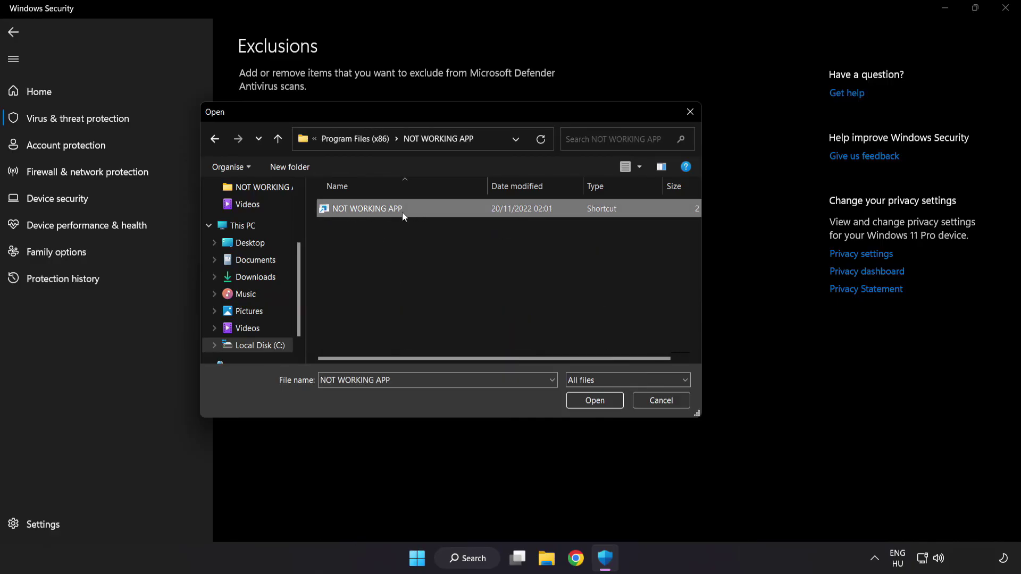
left_click(596, 404)
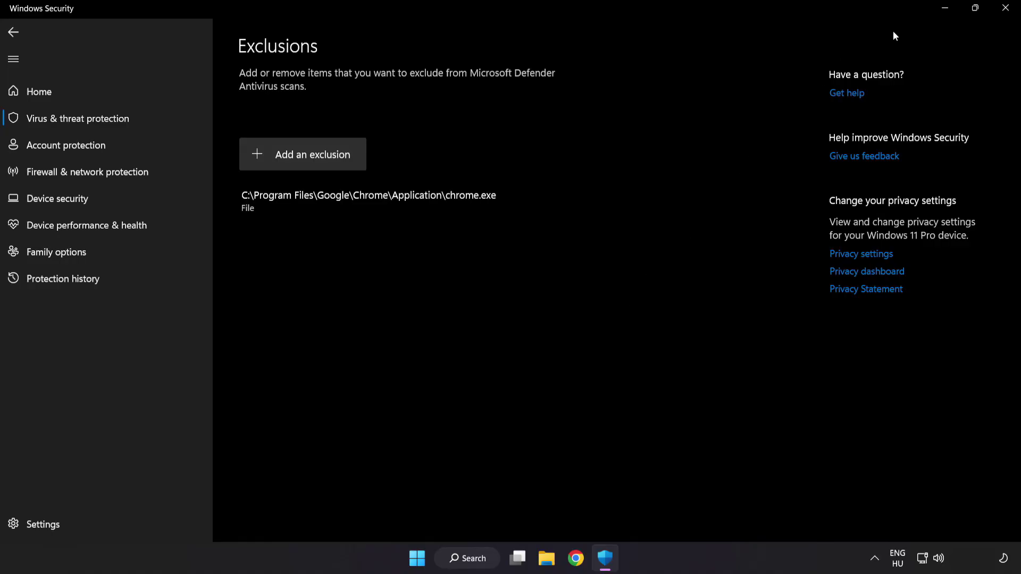
left_click(1003, 17)
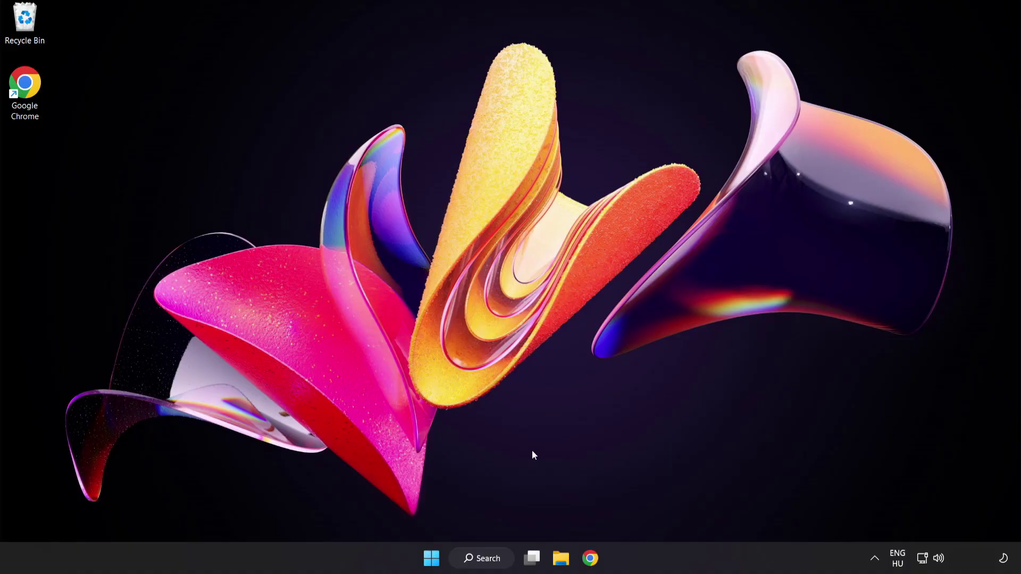
Step: Bring up the power options to restart the computer
left_click(431, 557)
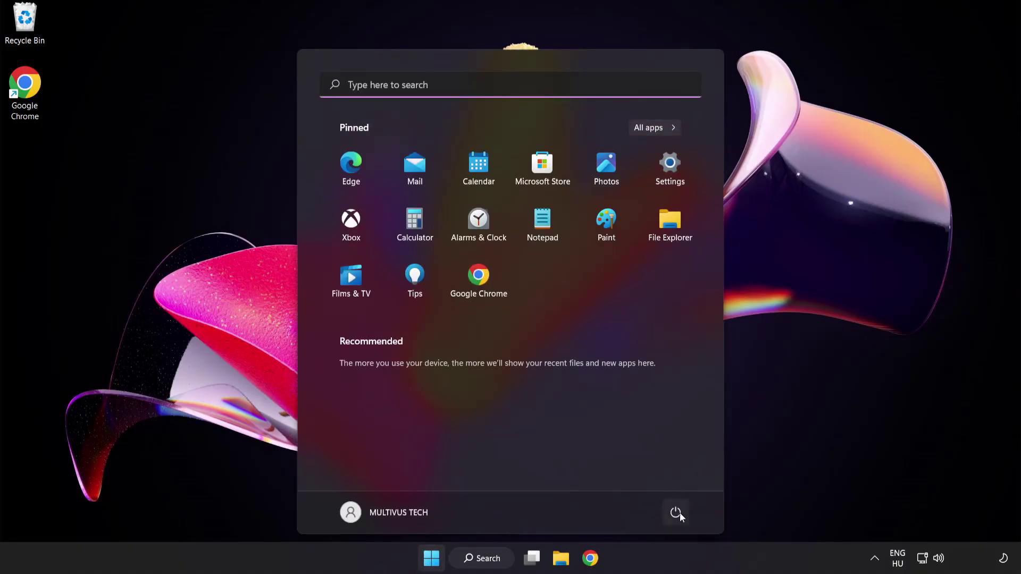
left_click(679, 515)
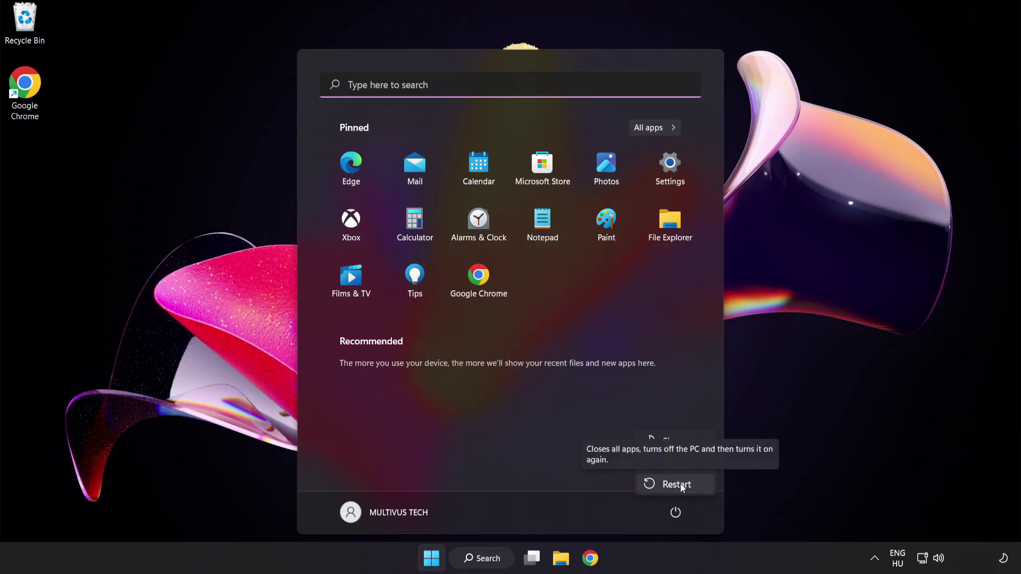